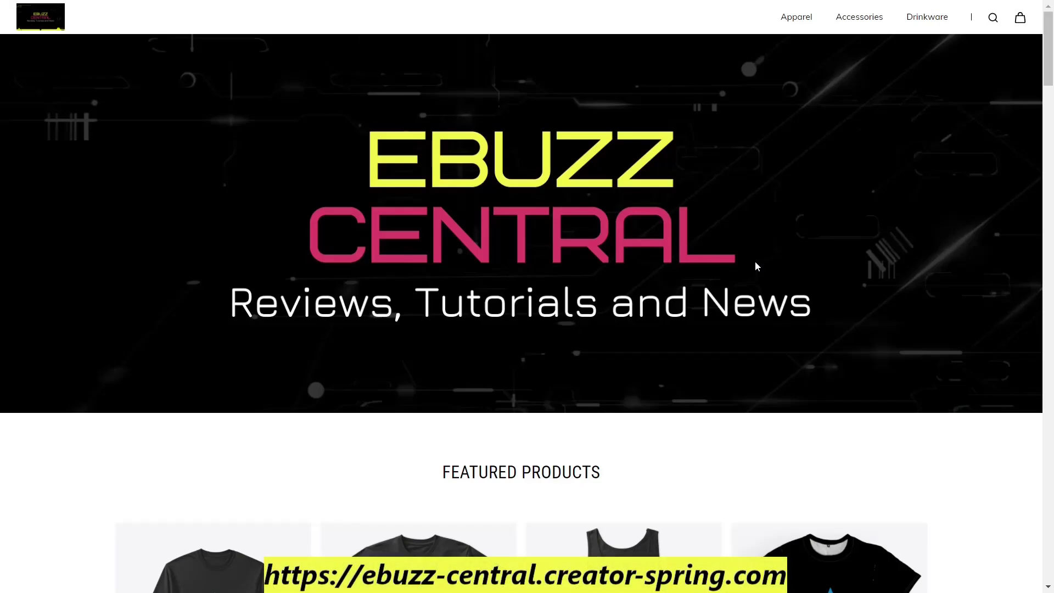
Open the Apparel listing, then Hoodies & Sweatshirts, and go to page 3
{"action": "left_click", "coordinate": [804, 19]}
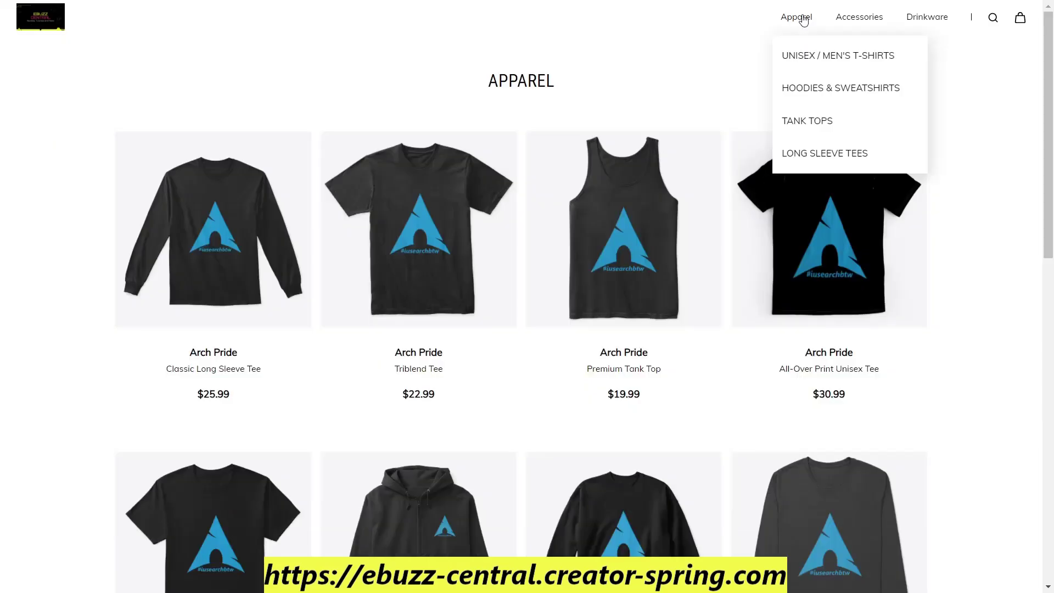
{"action": "left_click", "coordinate": [814, 93]}
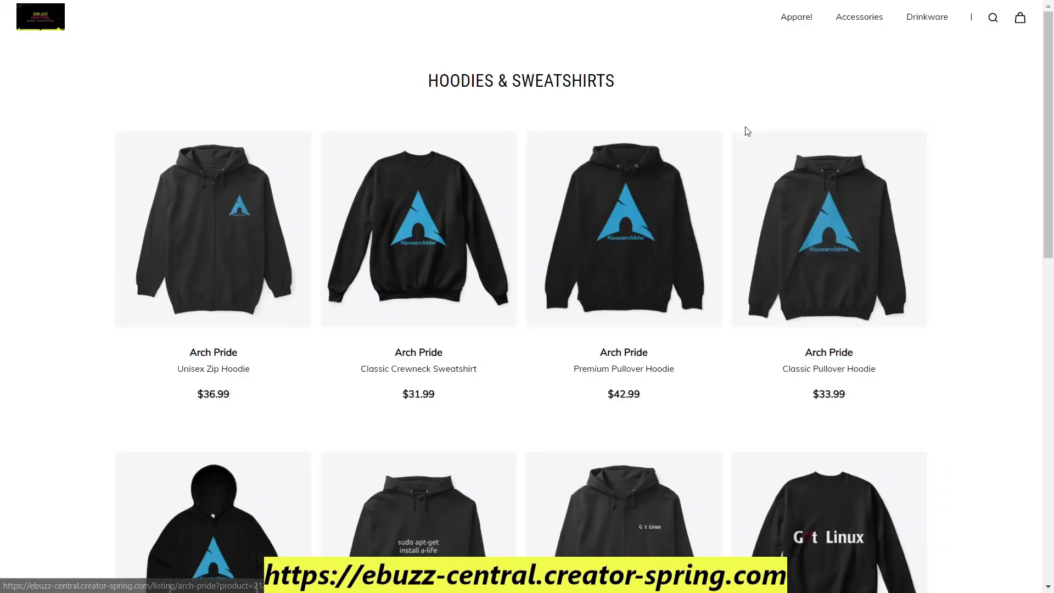
{"action": "scroll", "coordinate": [748, 131], "scroll_direction": "down", "scroll_amount": 10}
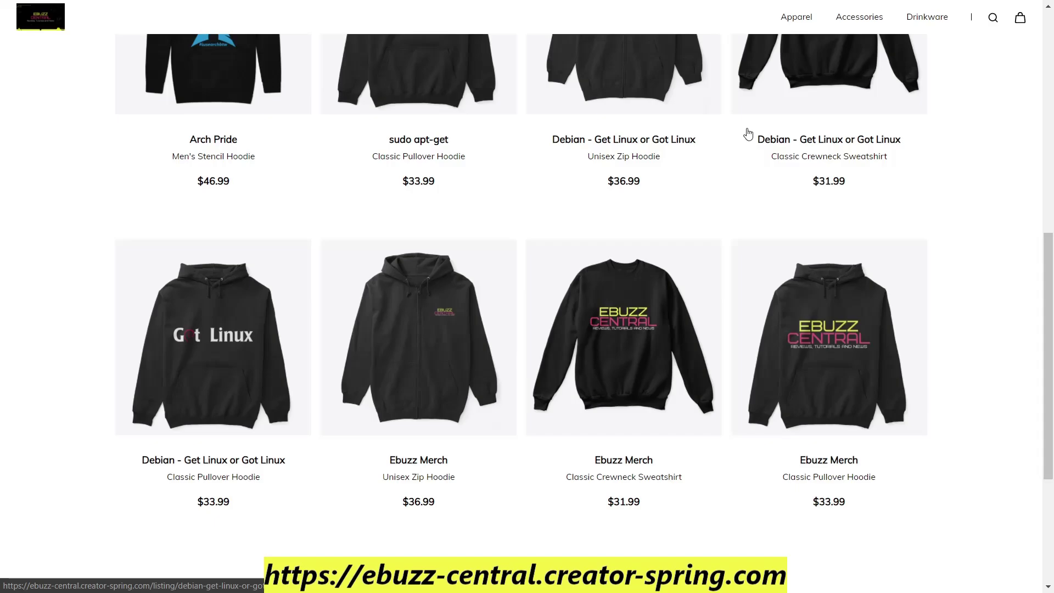
{"action": "scroll", "coordinate": [747, 134], "scroll_direction": "up", "scroll_amount": 2}
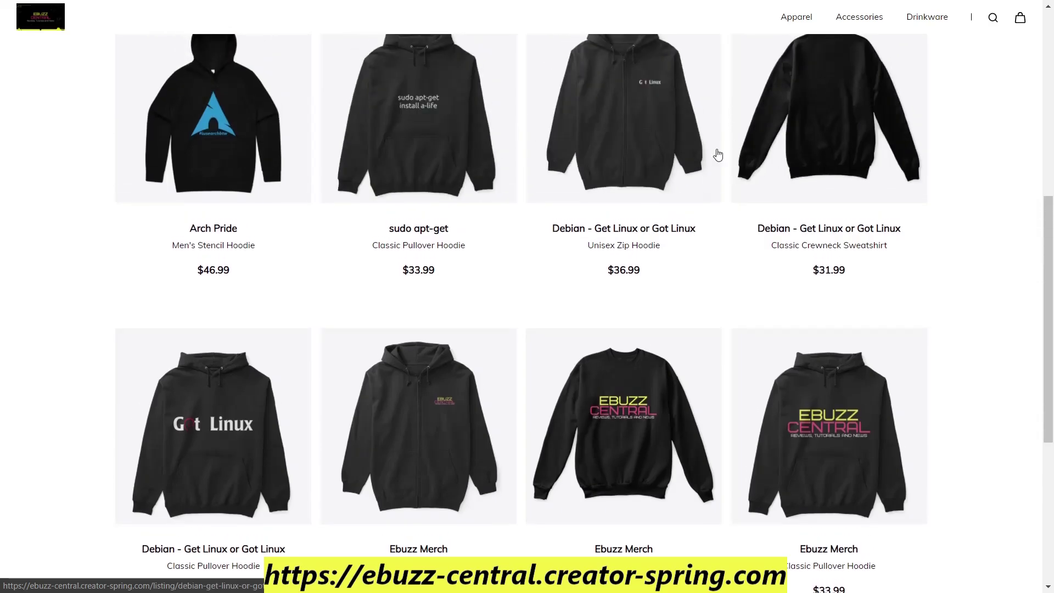
{"action": "scroll", "coordinate": [654, 195], "scroll_direction": "down", "scroll_amount": 5}
{"action": "left_click", "coordinate": [549, 346]}
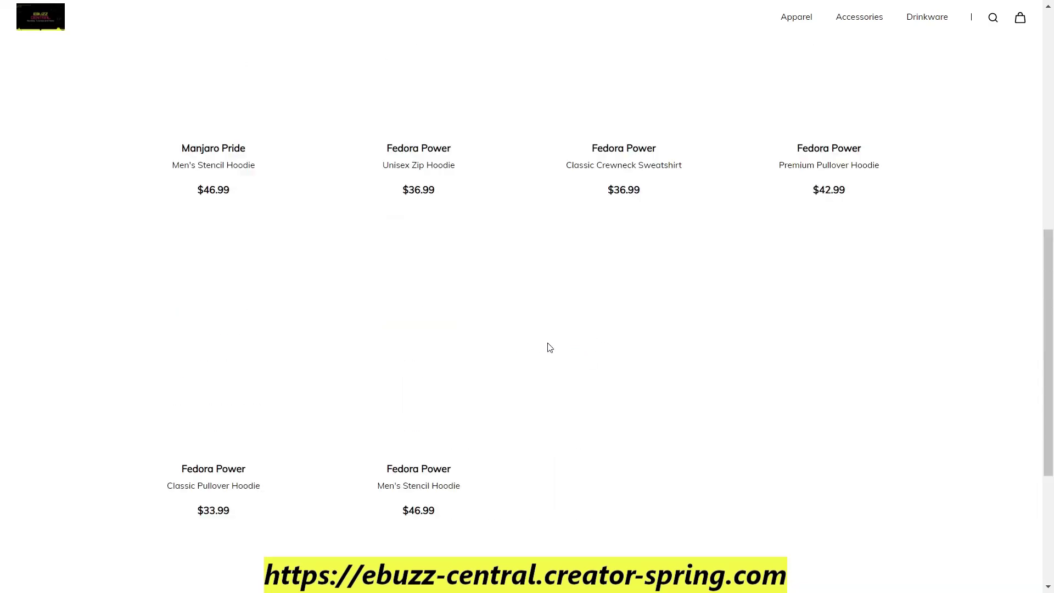
Switch to the Unisex / Men's T-Shirts category from the Apparel menu
{"action": "scroll", "coordinate": [657, 198], "scroll_direction": "down", "scroll_amount": 2}
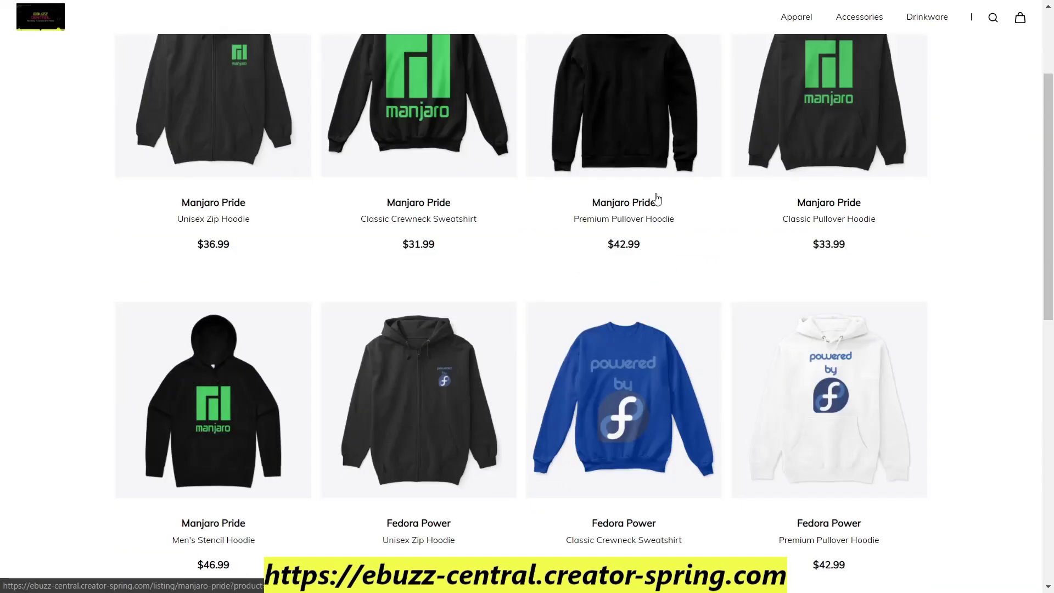
{"action": "scroll", "coordinate": [657, 199], "scroll_direction": "down", "scroll_amount": 3}
{"action": "scroll", "coordinate": [653, 229], "scroll_direction": "up", "scroll_amount": 5}
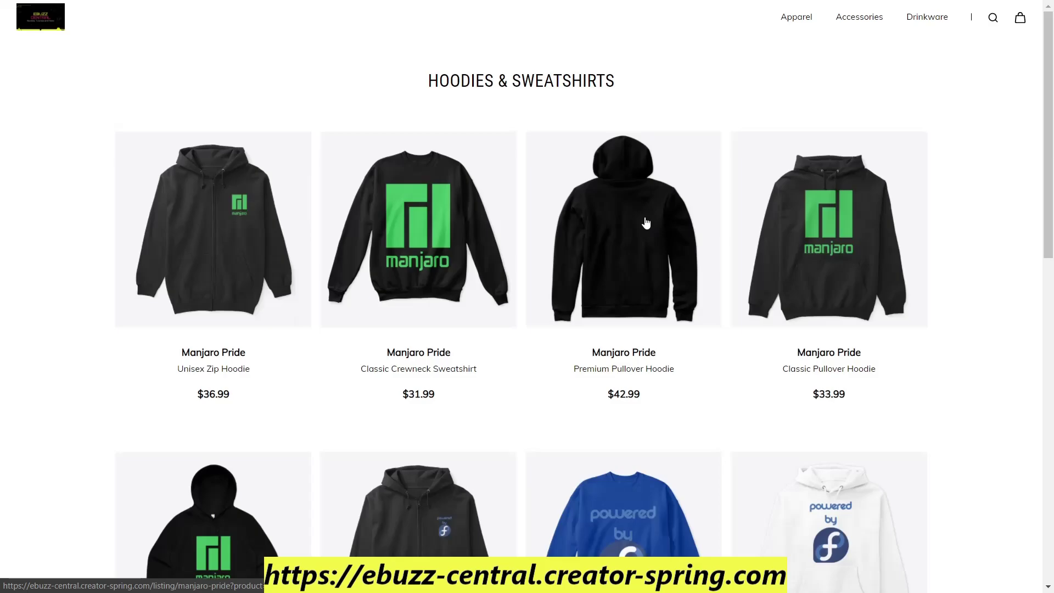
{"action": "mouse_move", "coordinate": [791, 24]}
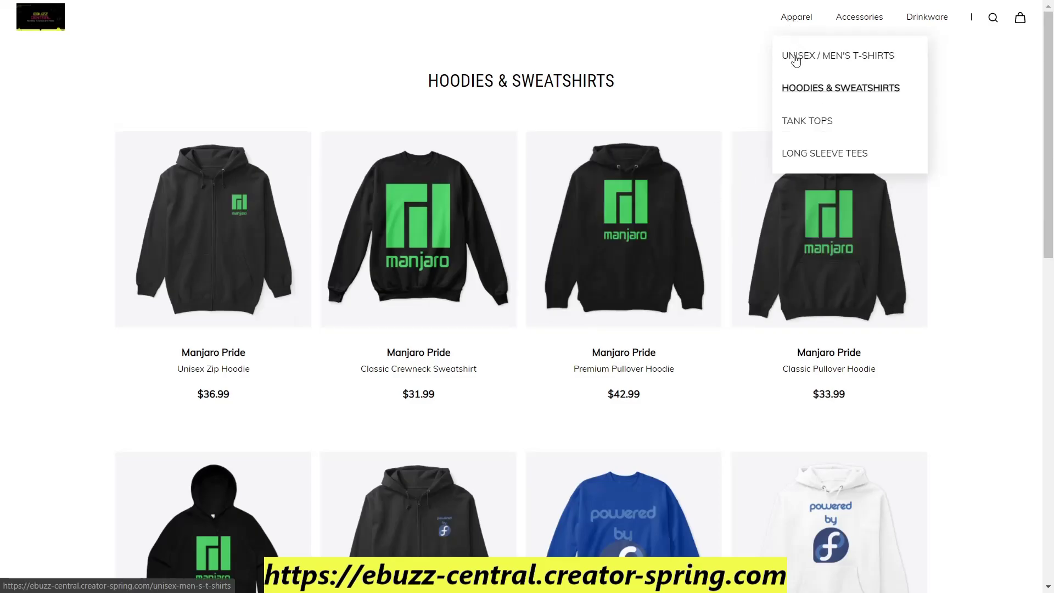
{"action": "left_click", "coordinate": [796, 58]}
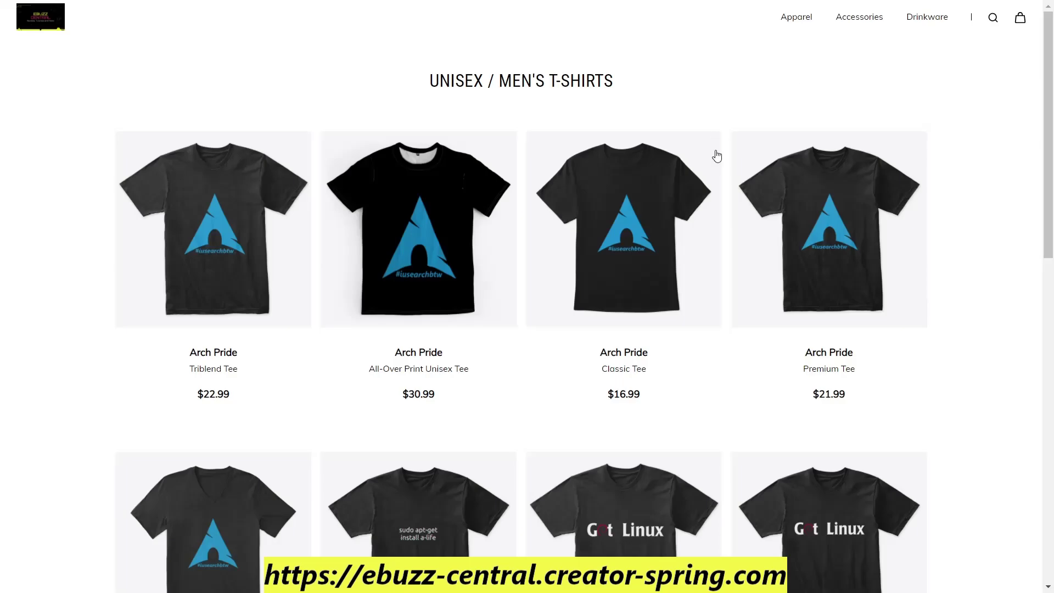
Follow the store logo to the XeroLinux site and scroll down to Choose Your Edition
{"action": "left_click", "coordinate": [37, 27]}
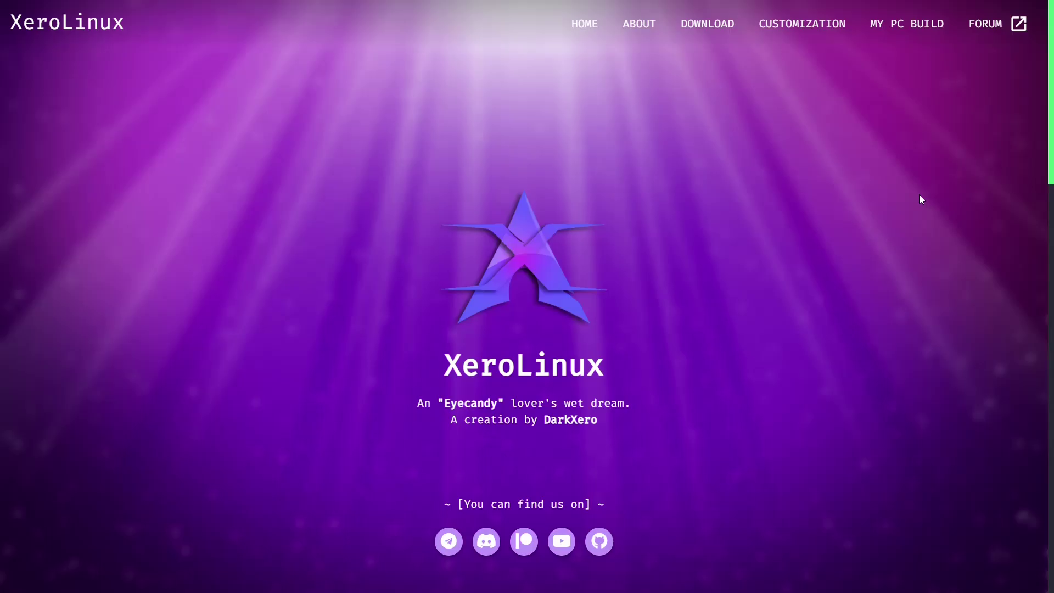
{"action": "scroll", "coordinate": [819, 255], "scroll_direction": "down", "scroll_amount": 9}
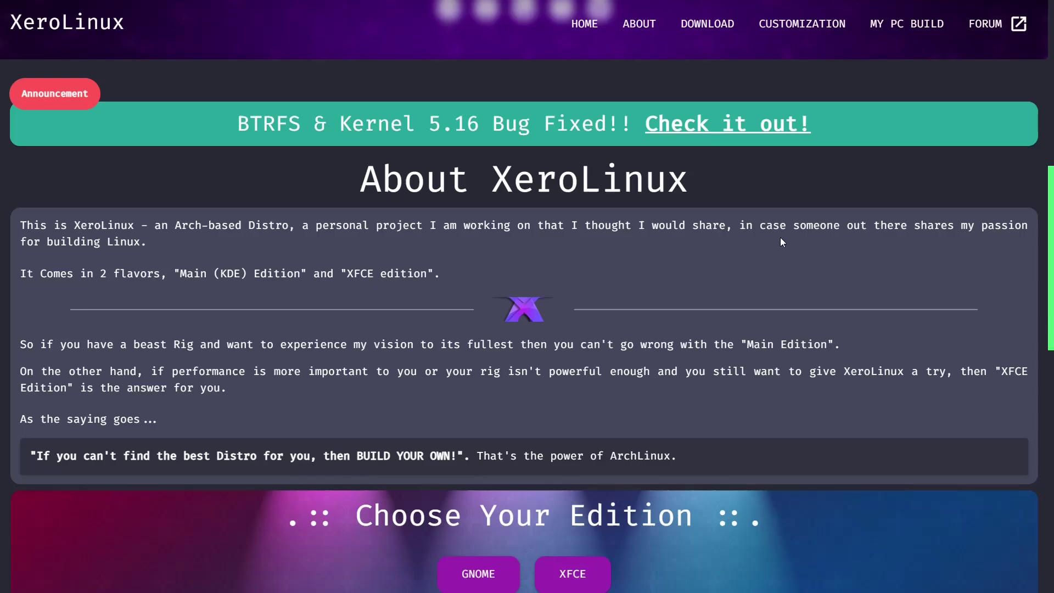
{"action": "scroll", "coordinate": [782, 242], "scroll_direction": "down", "scroll_amount": 3}
{"action": "scroll", "coordinate": [782, 241], "scroll_direction": "up", "scroll_amount": 2}
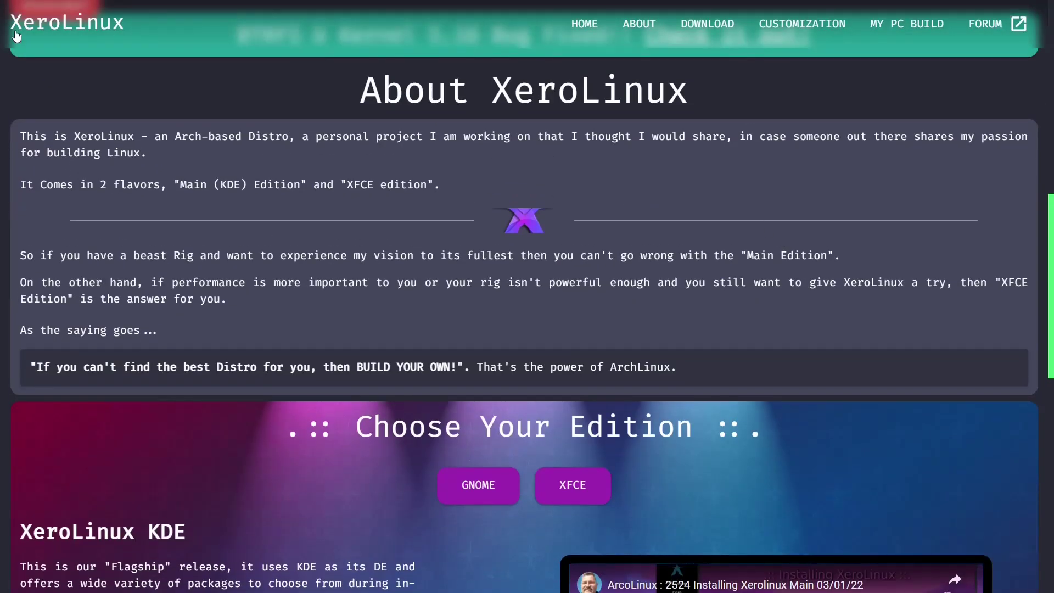
{"action": "scroll", "coordinate": [701, 138], "scroll_direction": "down", "scroll_amount": 5}
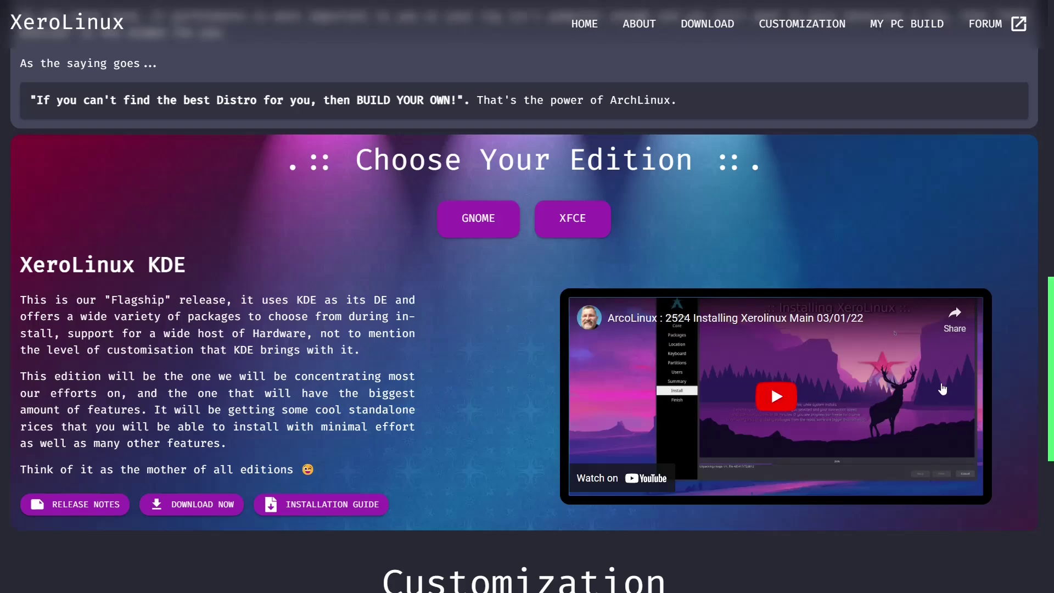
Compare the XFCE and GNOME descriptions, keep XFCE, then scroll to Customization and back up
{"action": "left_click", "coordinate": [579, 231]}
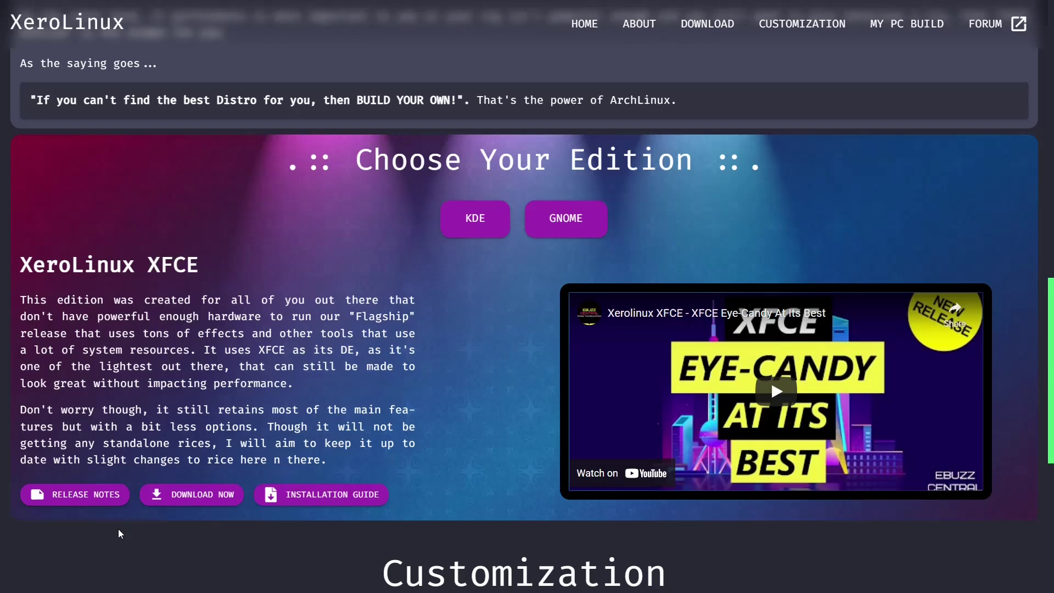
{"action": "left_click", "coordinate": [565, 230]}
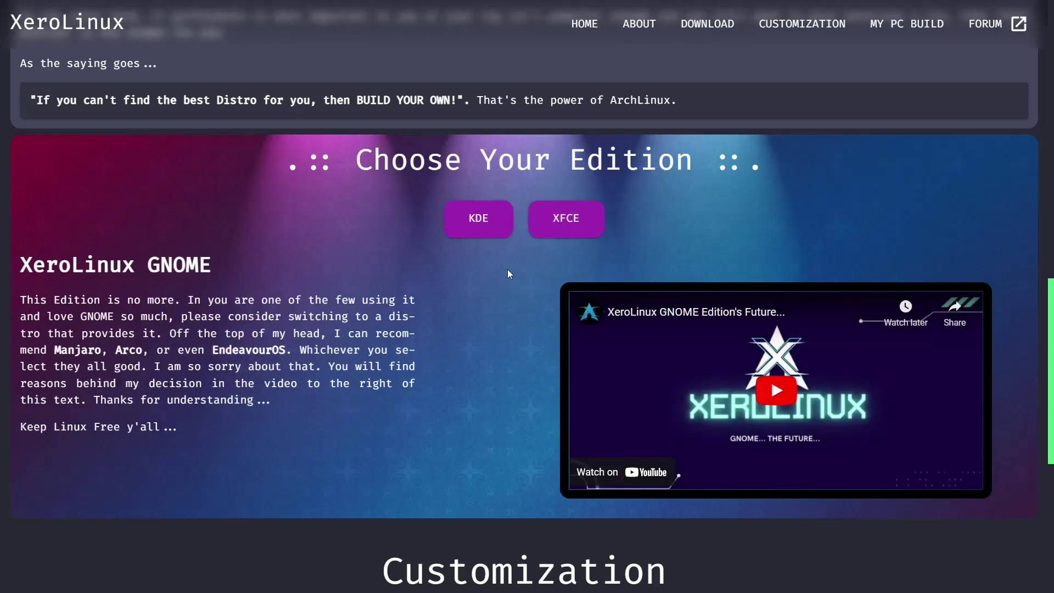
{"action": "left_click", "coordinate": [559, 231]}
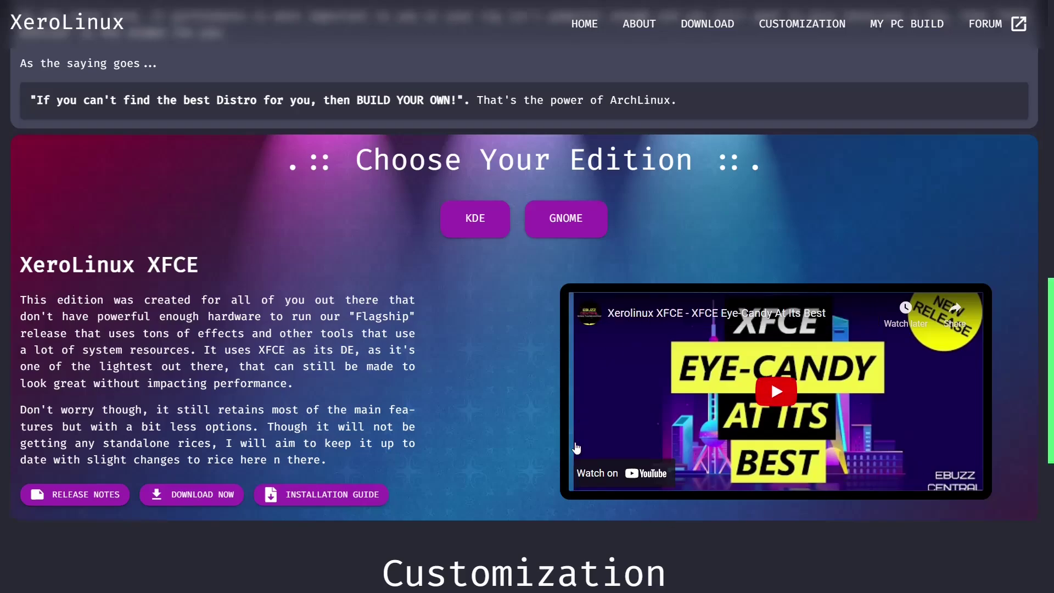
{"action": "scroll", "coordinate": [561, 296], "scroll_direction": "down", "scroll_amount": 5}
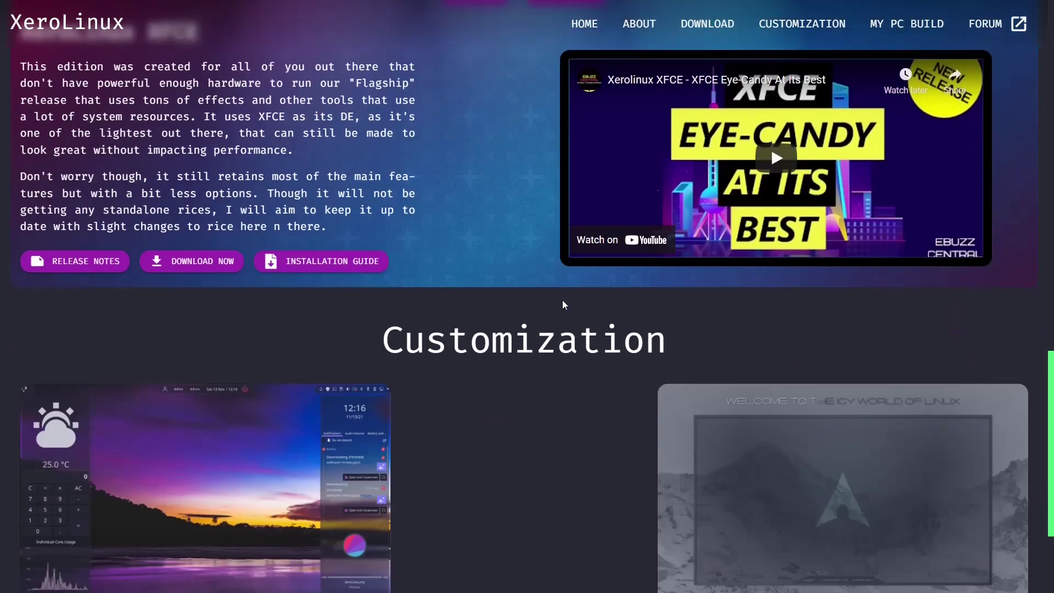
{"action": "scroll", "coordinate": [561, 292], "scroll_direction": "down", "scroll_amount": 2}
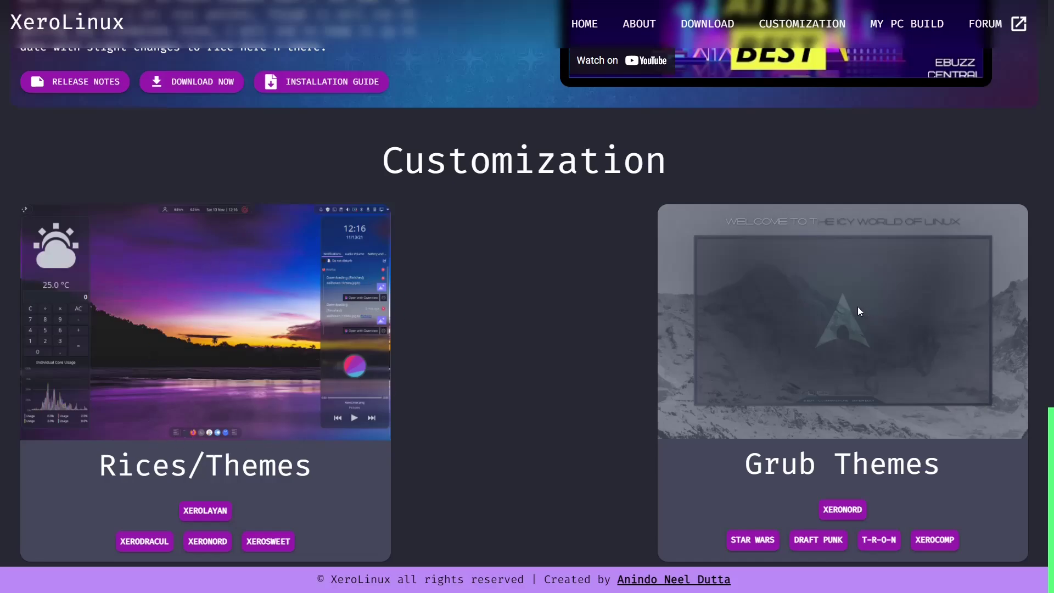
{"action": "scroll", "coordinate": [858, 307], "scroll_direction": "up", "scroll_amount": 20}
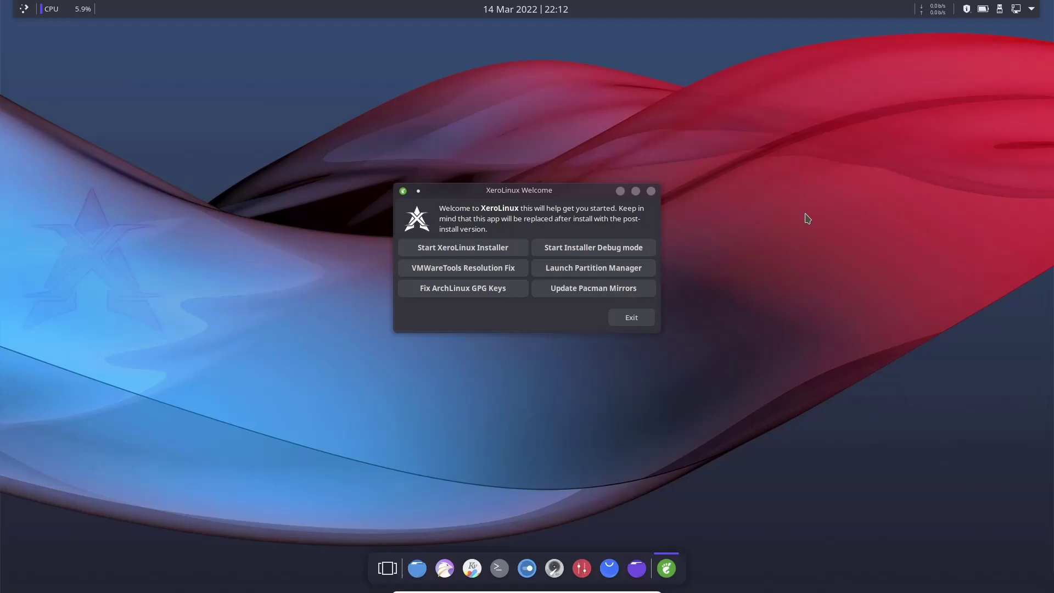
Nudge the XeroLinux Welcome window up and left, then close it
{"action": "left_click_drag", "start_coordinate": [558, 191], "coordinate": [539, 175]}
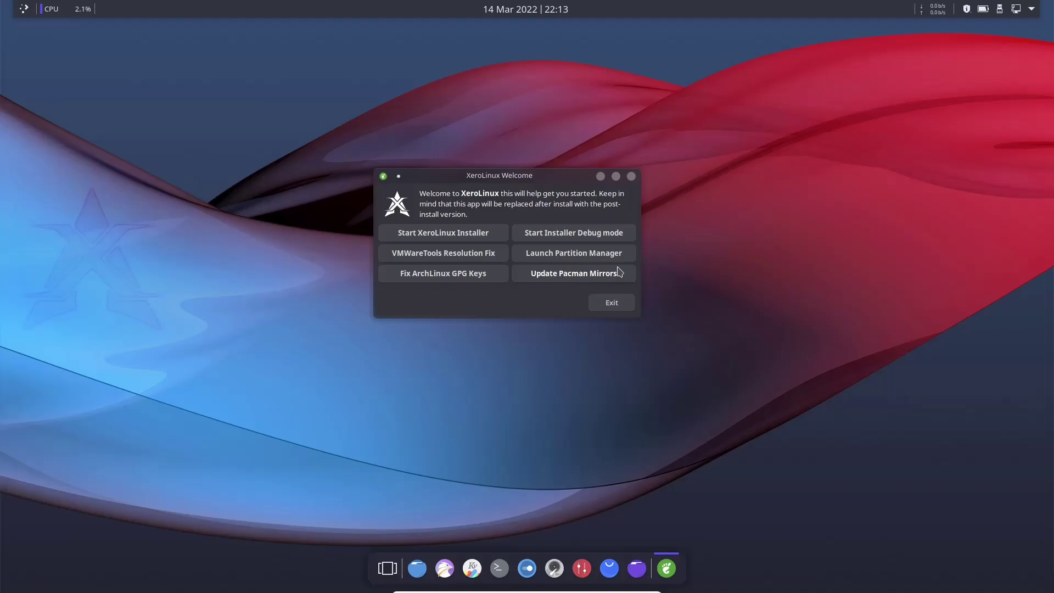
{"action": "left_click", "coordinate": [631, 176]}
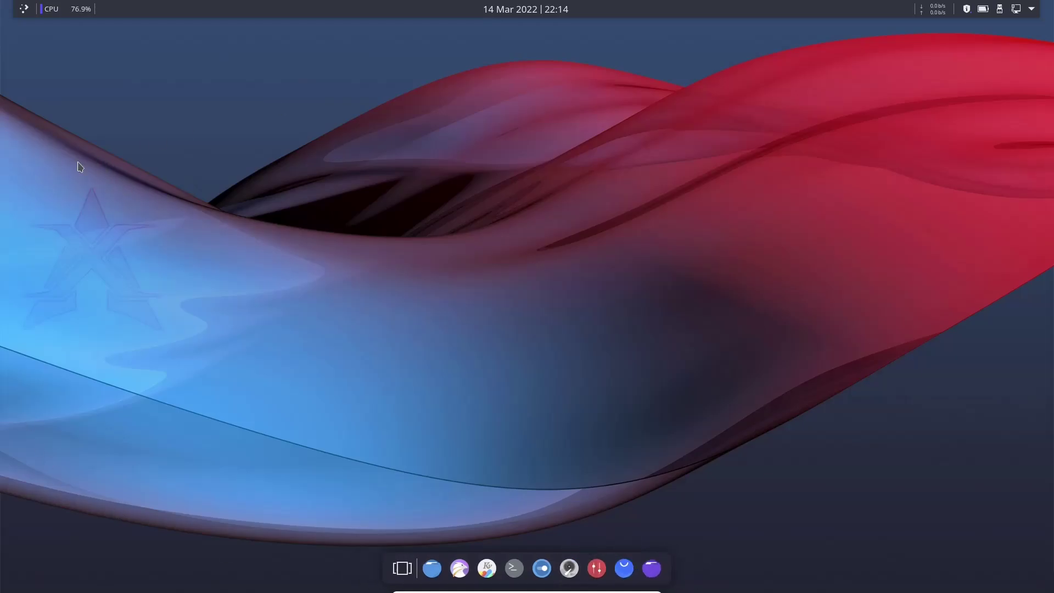
In the maximised Desktop and Wallpaper settings, apply the Xero-Plasma4 wallpaper and close the dialog
{"action": "right_click", "coordinate": [514, 154]}
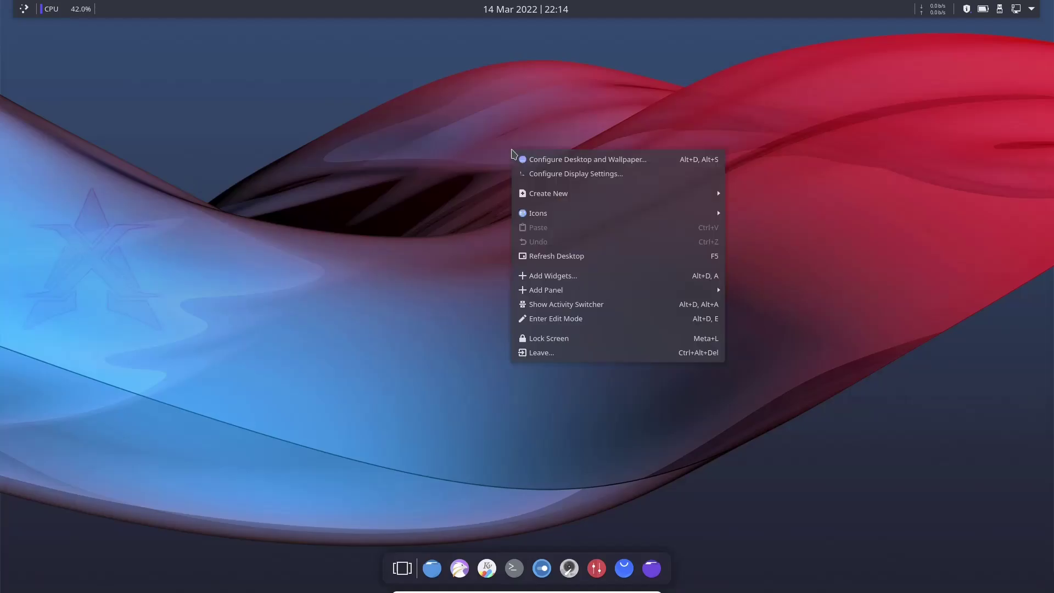
{"action": "left_click", "coordinate": [557, 164]}
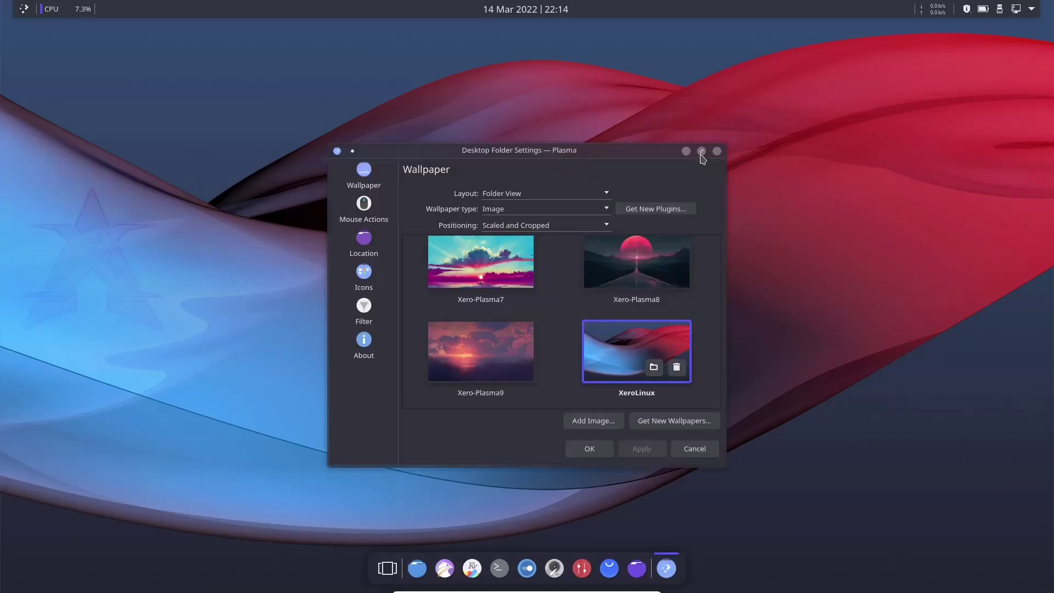
{"action": "left_click", "coordinate": [701, 153]}
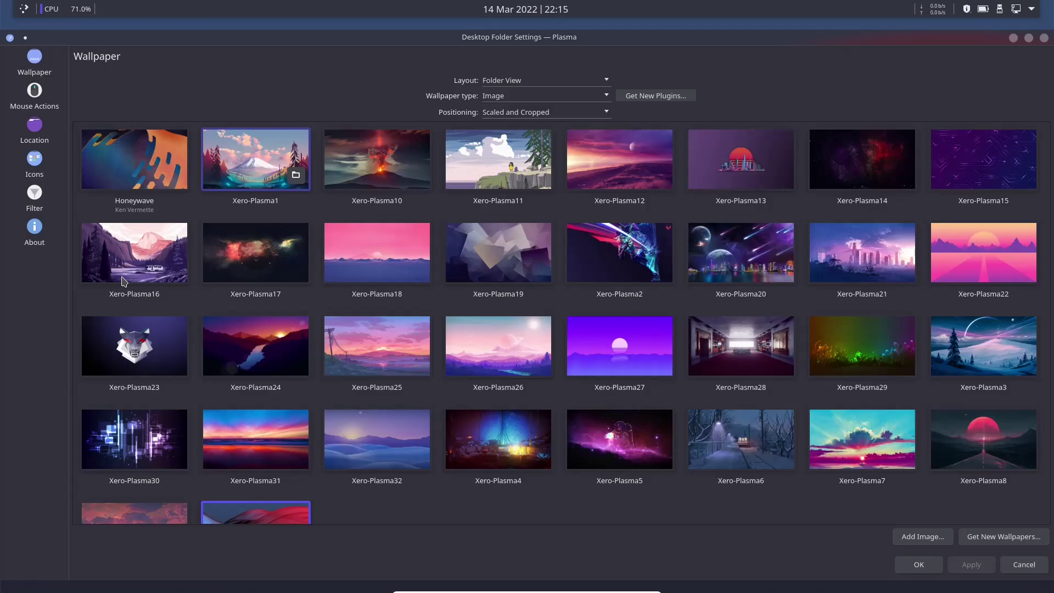
{"action": "left_click", "coordinate": [503, 443]}
{"action": "left_click", "coordinate": [970, 564]}
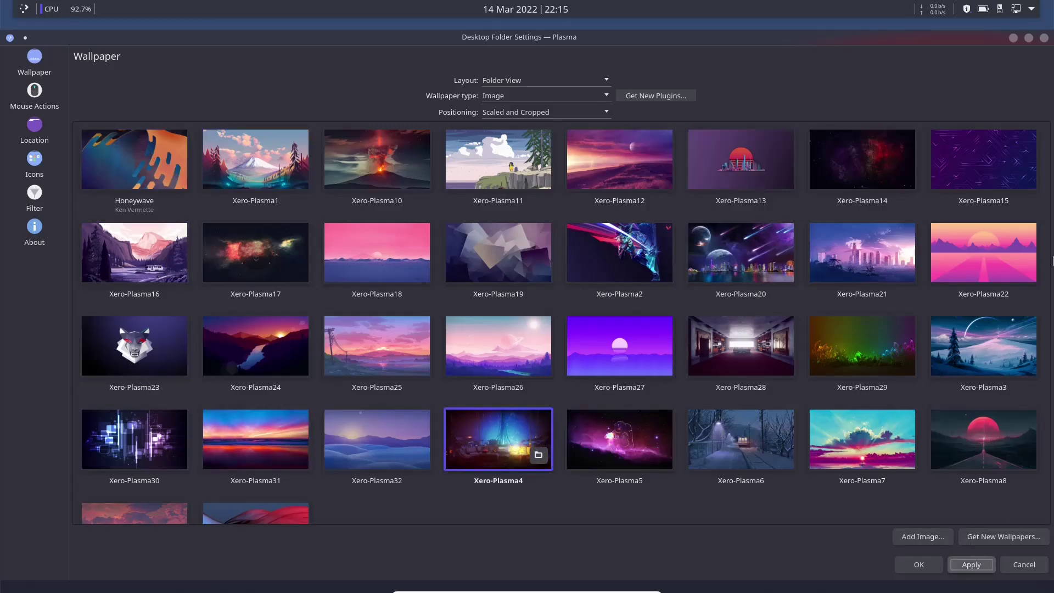
{"action": "left_click", "coordinate": [1014, 37]}
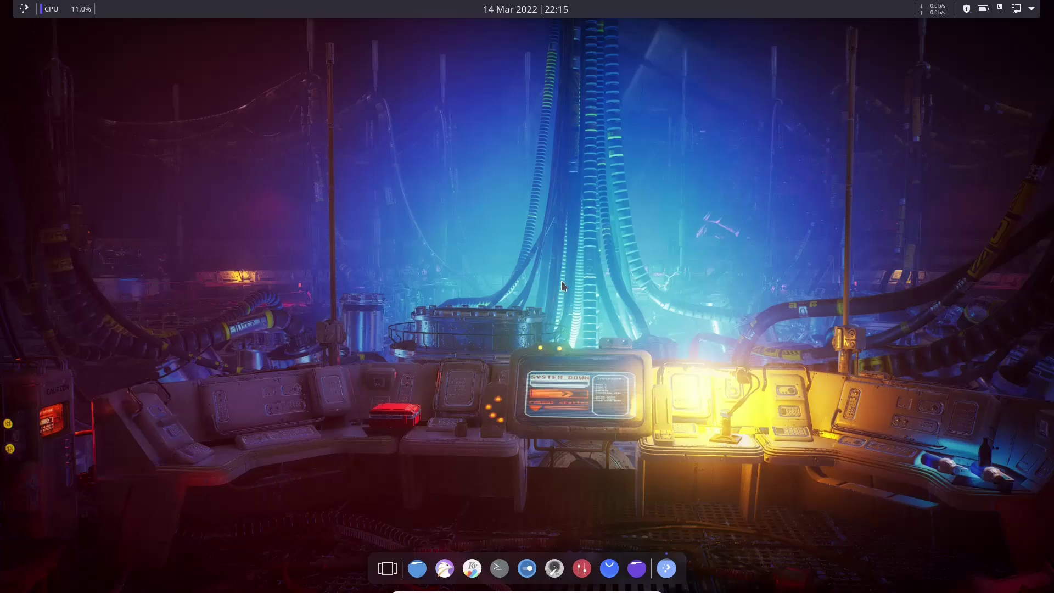
Bring back the wallpaper settings, scroll through the available wallpapers, and close the dialog
{"action": "left_click", "coordinate": [672, 559]}
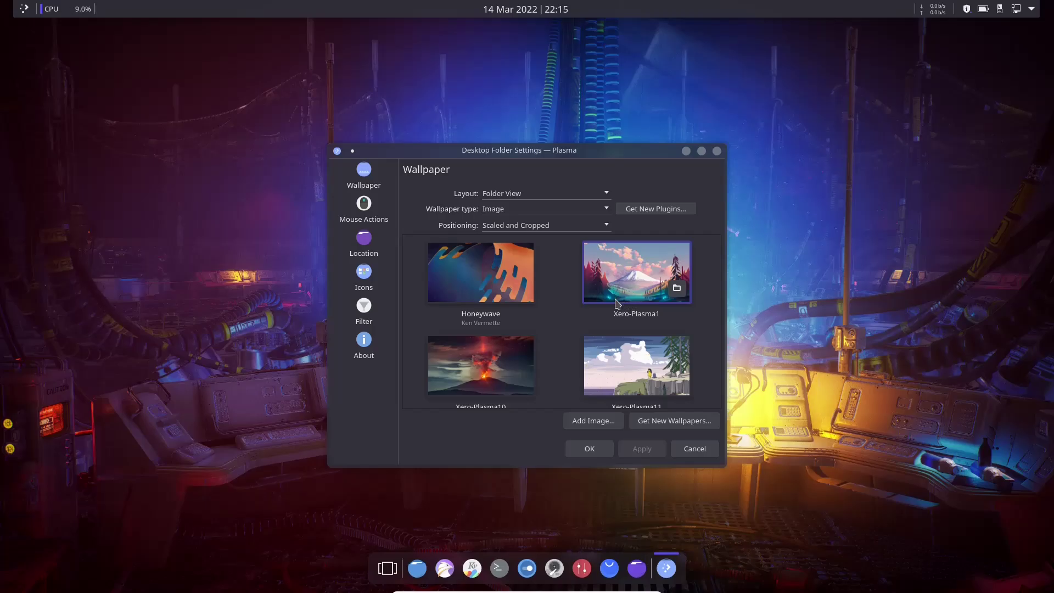
{"action": "scroll", "coordinate": [617, 303], "scroll_direction": "down", "scroll_amount": 2}
{"action": "scroll", "coordinate": [615, 305], "scroll_direction": "down", "scroll_amount": 7}
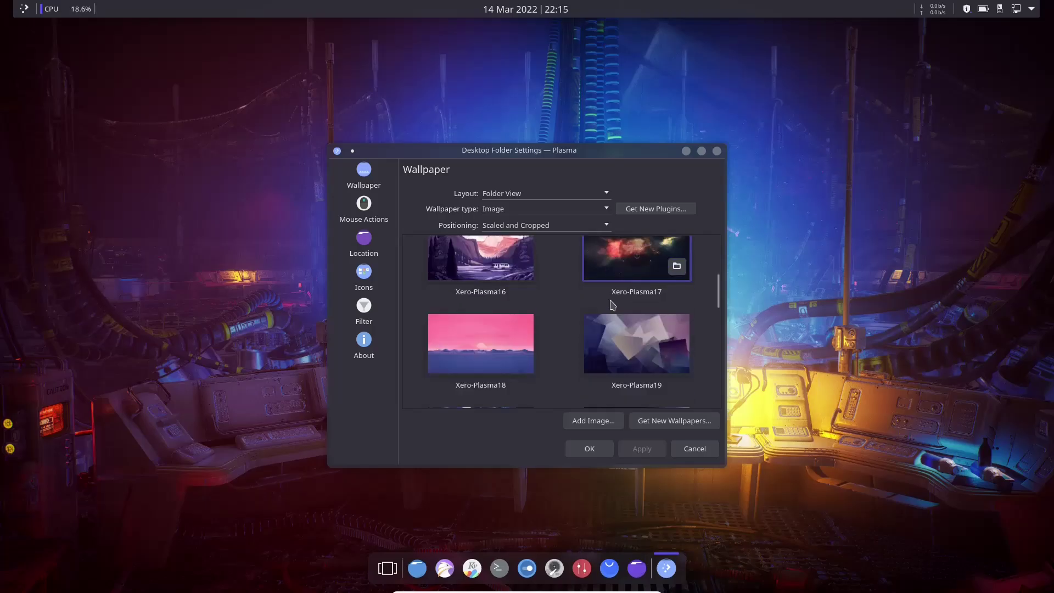
{"action": "scroll", "coordinate": [611, 303], "scroll_direction": "down", "scroll_amount": 6}
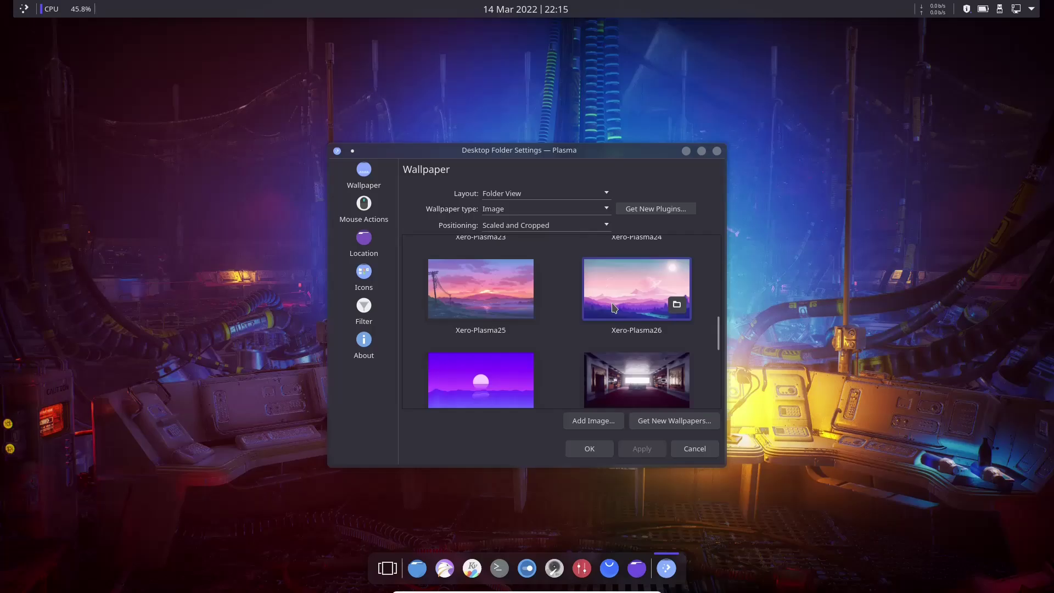
{"action": "scroll", "coordinate": [612, 305], "scroll_direction": "down", "scroll_amount": 3}
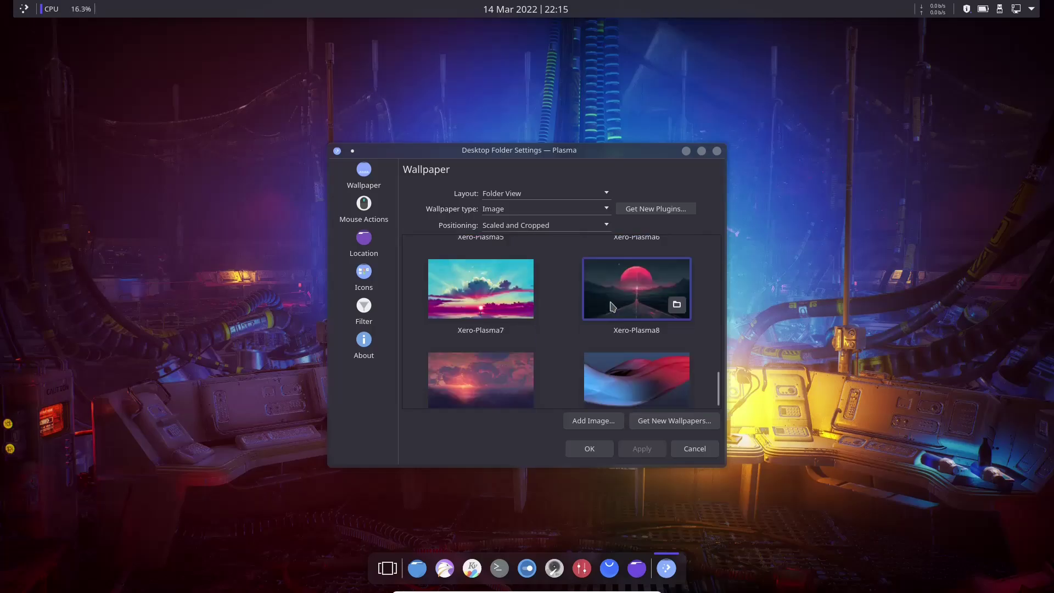
{"action": "scroll", "coordinate": [612, 303], "scroll_direction": "up", "scroll_amount": 9}
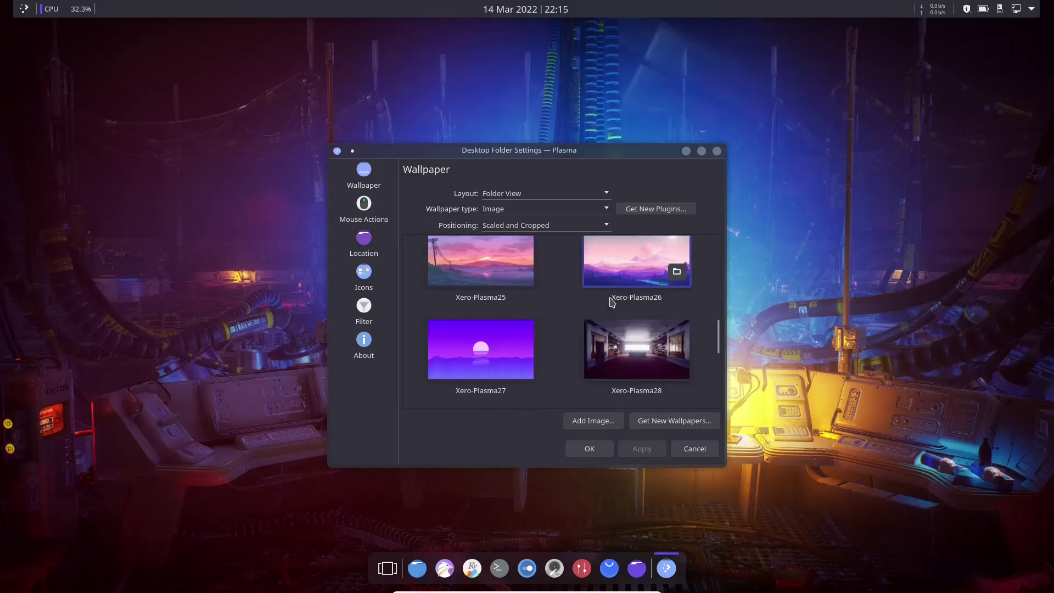
{"action": "left_click", "coordinate": [717, 151]}
Reopen Desktop and Wallpaper settings, view the Mouse Actions, Location and Icons pages, then close
{"action": "right_click", "coordinate": [573, 131]}
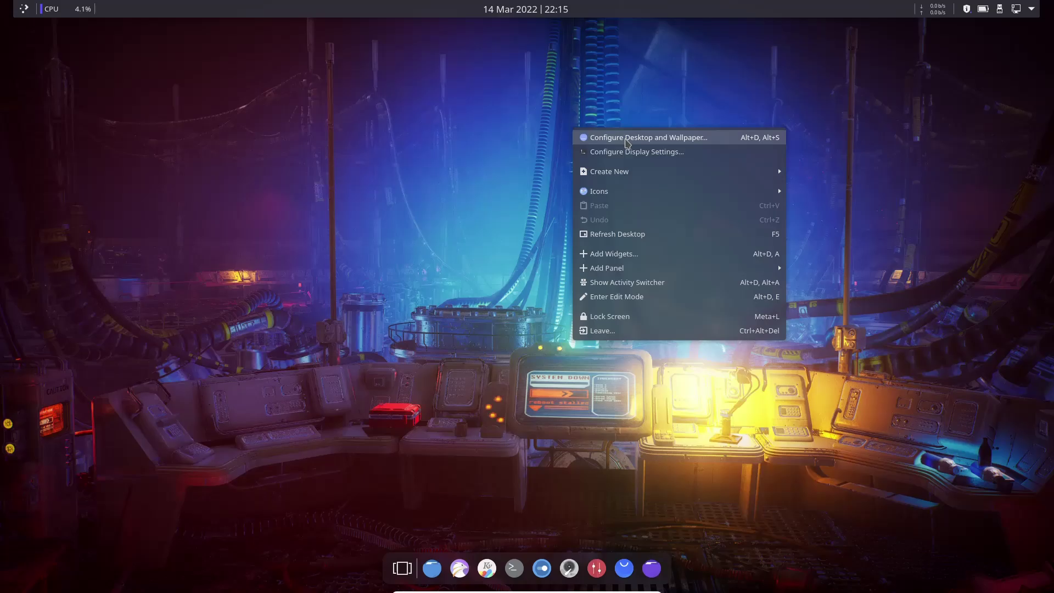
{"action": "left_click", "coordinate": [626, 138]}
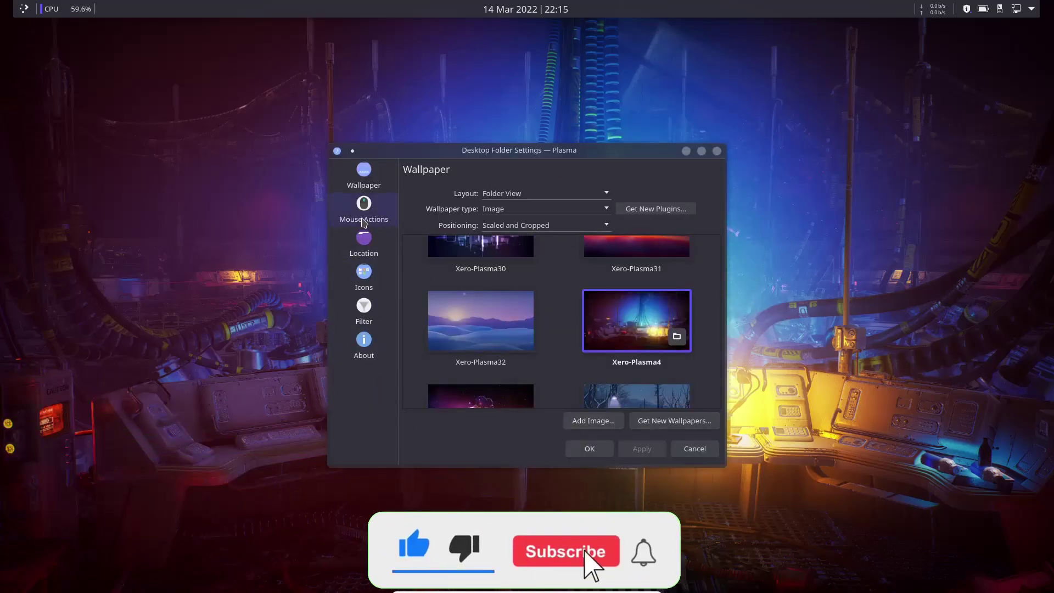
{"action": "left_click", "coordinate": [362, 221]}
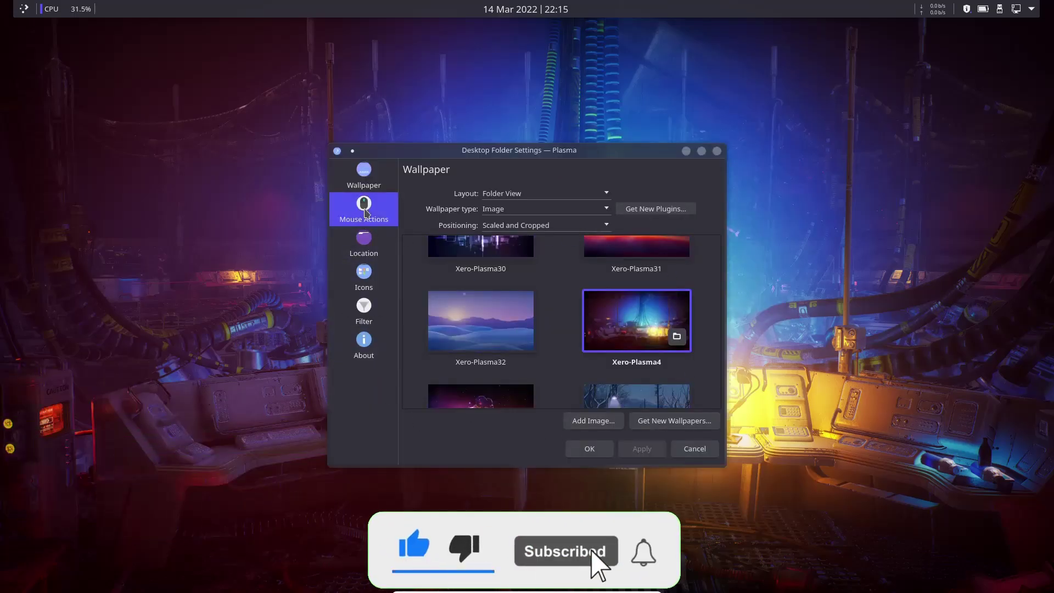
{"action": "left_click", "coordinate": [364, 243]}
{"action": "left_click", "coordinate": [364, 277]}
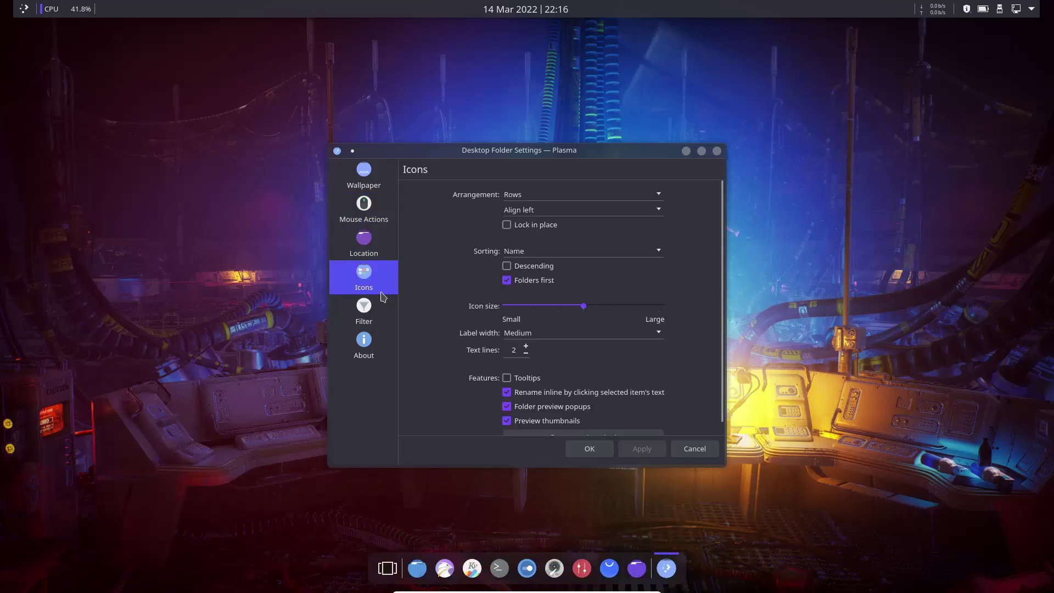
{"action": "left_click", "coordinate": [717, 151]}
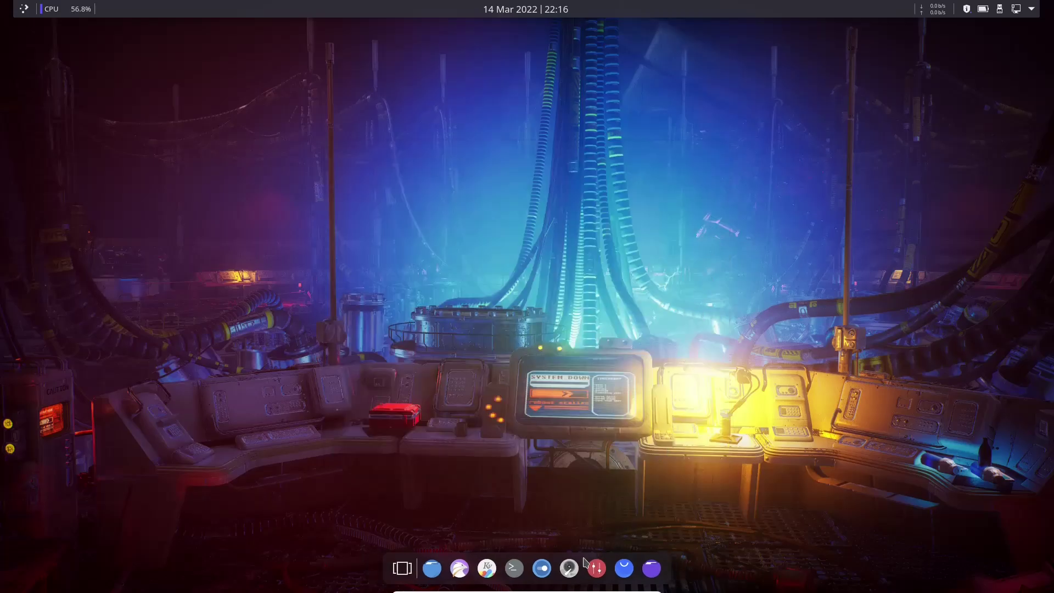
{"action": "left_click", "coordinate": [548, 553]}
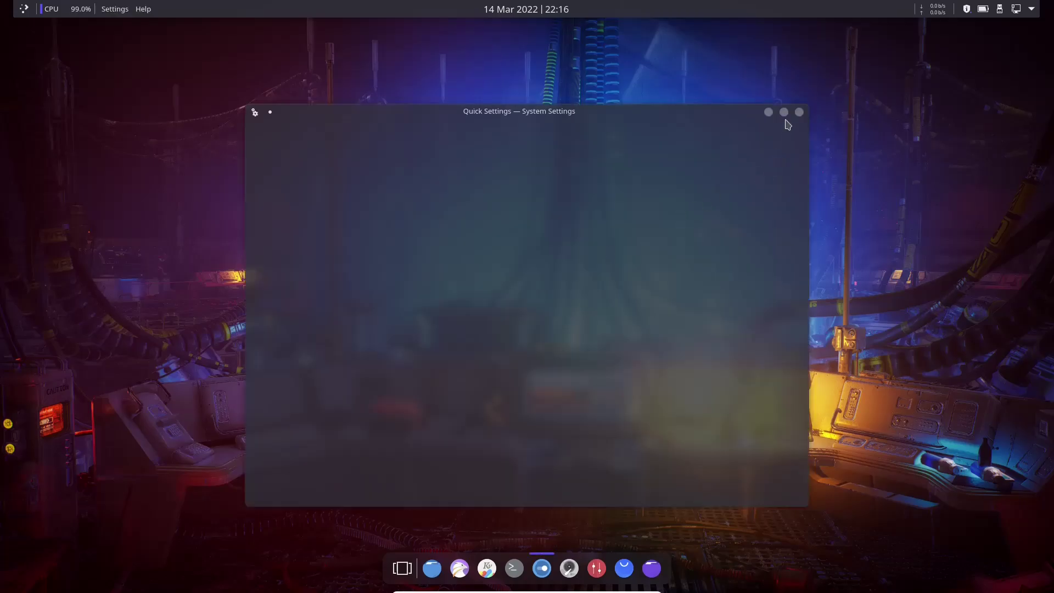
{"action": "left_click", "coordinate": [784, 113]}
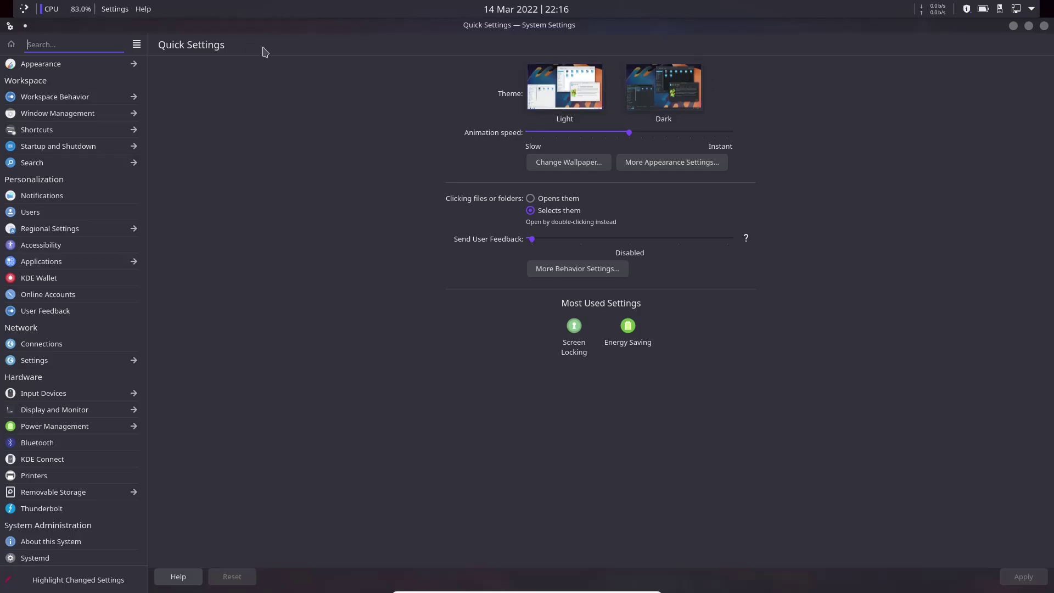
{"action": "left_click", "coordinate": [38, 66]}
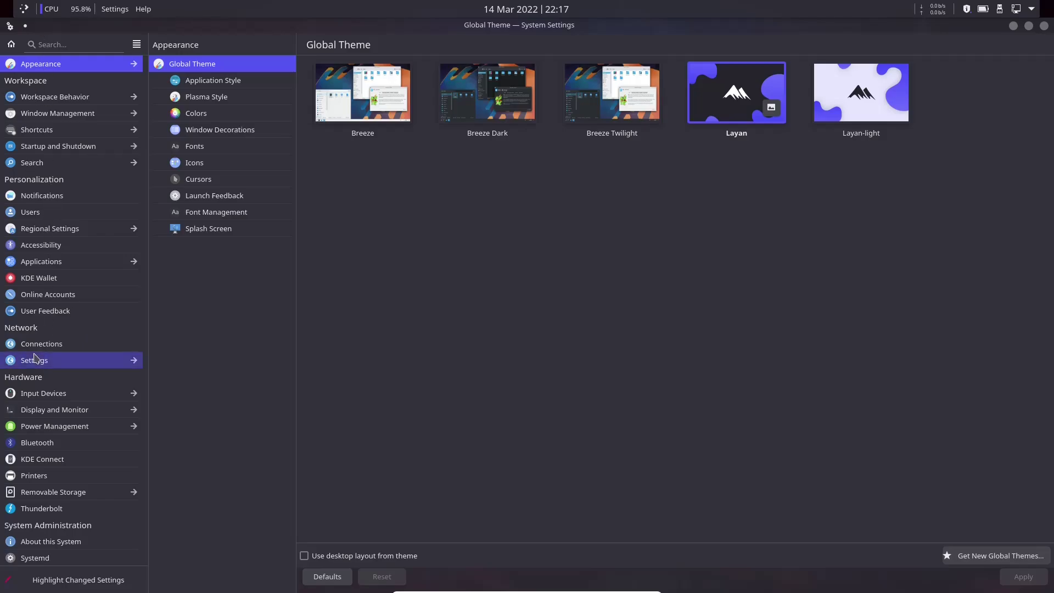
{"action": "mouse_move", "coordinate": [34, 359]}
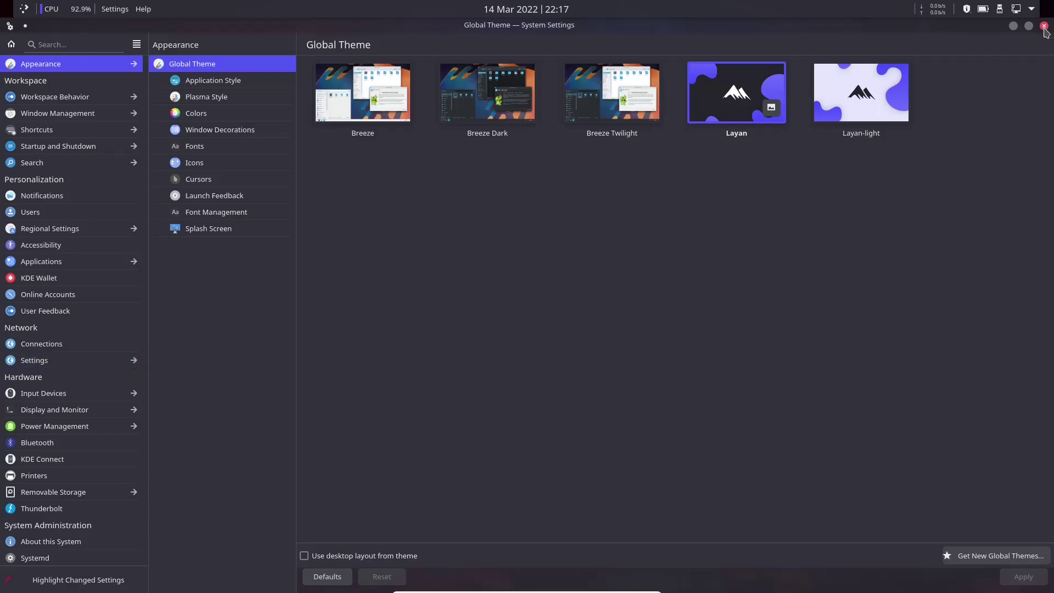
{"action": "left_click", "coordinate": [1044, 27]}
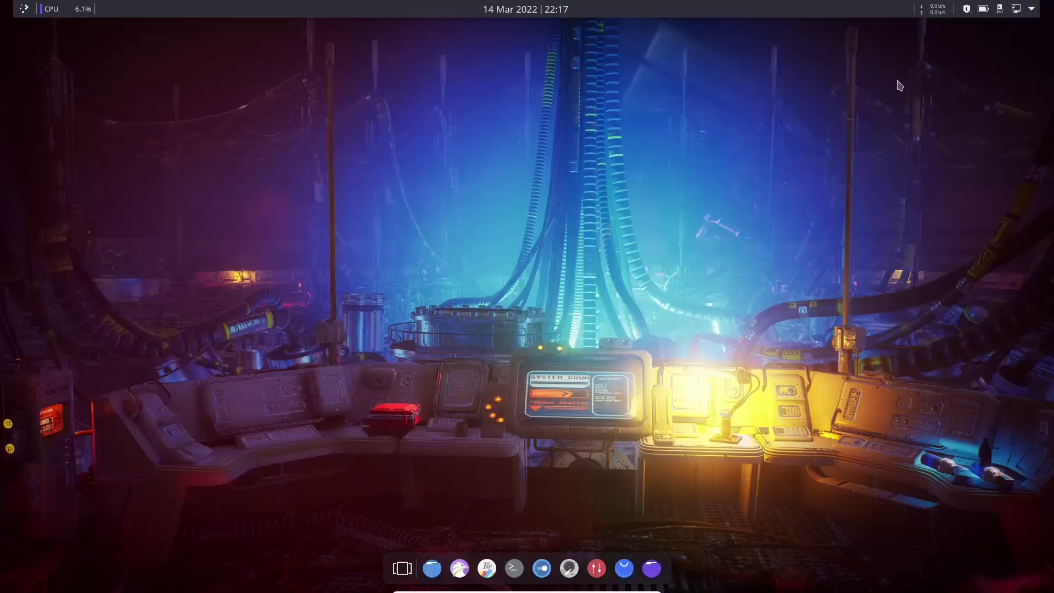
Expand the top-panel system tray to list Notifications, Yakuake, Clipboard, Vaults, KDE Connect and Printers
{"action": "left_click", "coordinate": [1032, 10]}
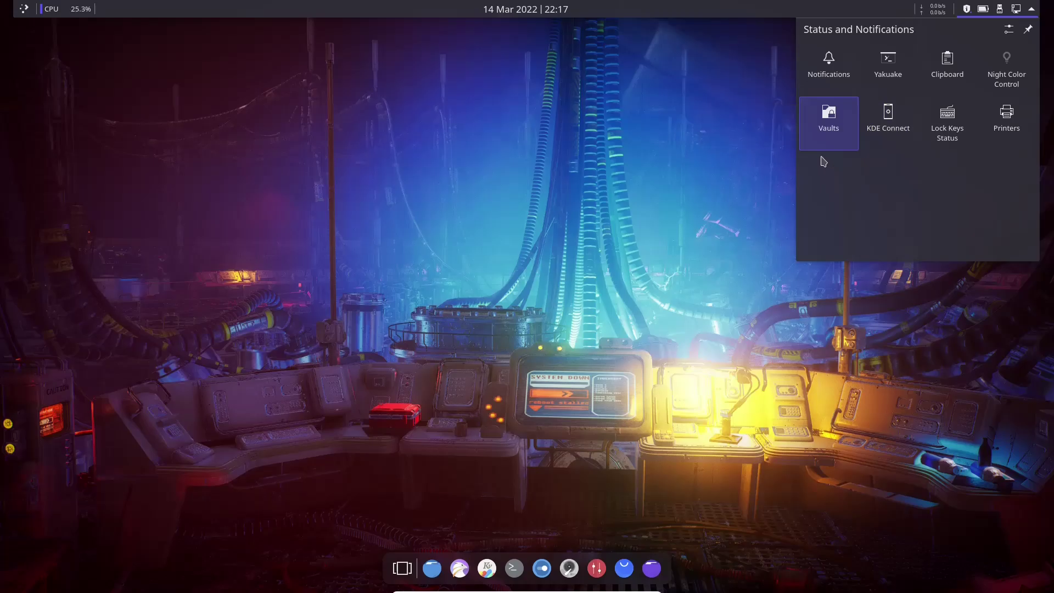
Collapse the system tray popup with its expander arrow
{"action": "left_click", "coordinate": [1032, 10]}
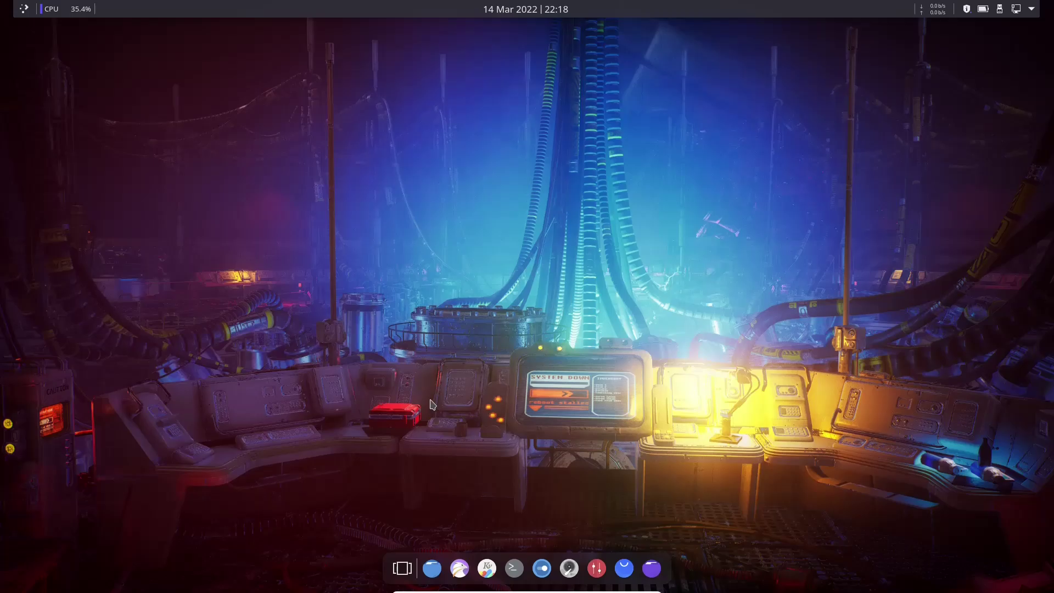
Launch Dolphin on the liveuser home folder and maximise it, restoring once before maximising again
{"action": "left_click", "coordinate": [431, 555]}
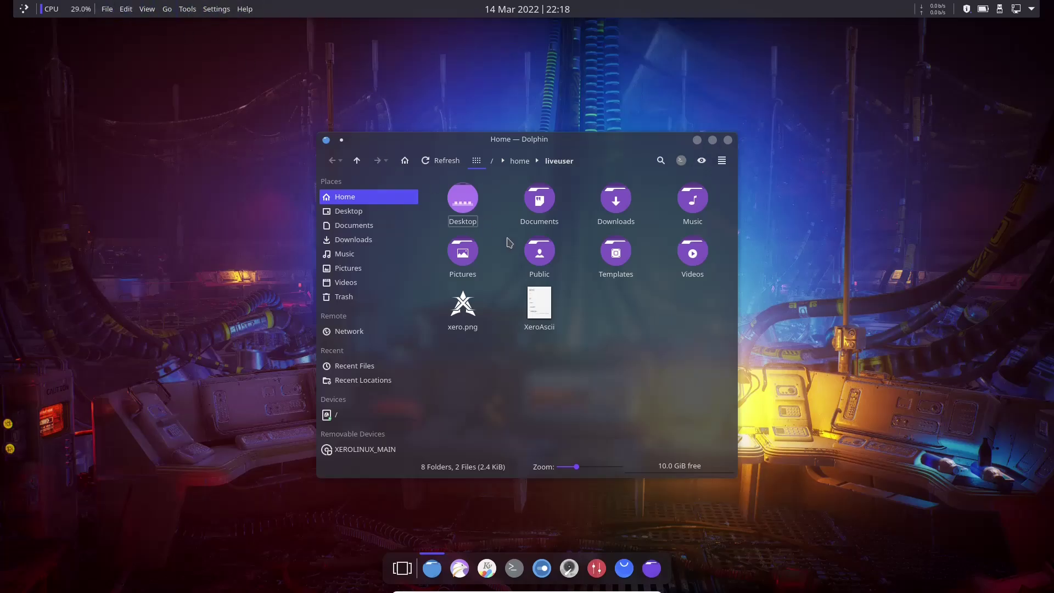
{"action": "left_click", "coordinate": [713, 141]}
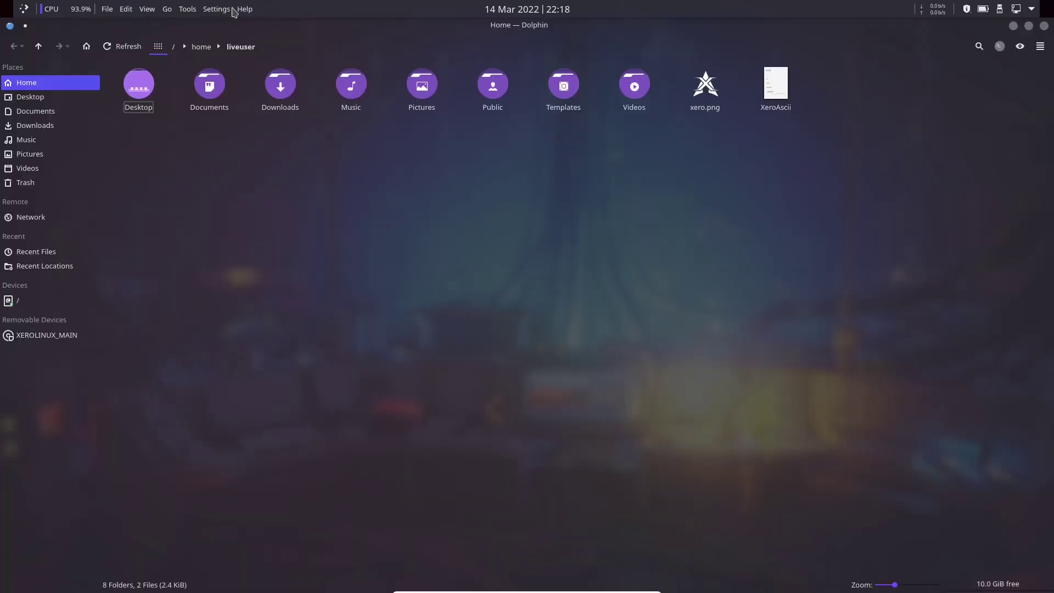
{"action": "left_click", "coordinate": [1030, 29]}
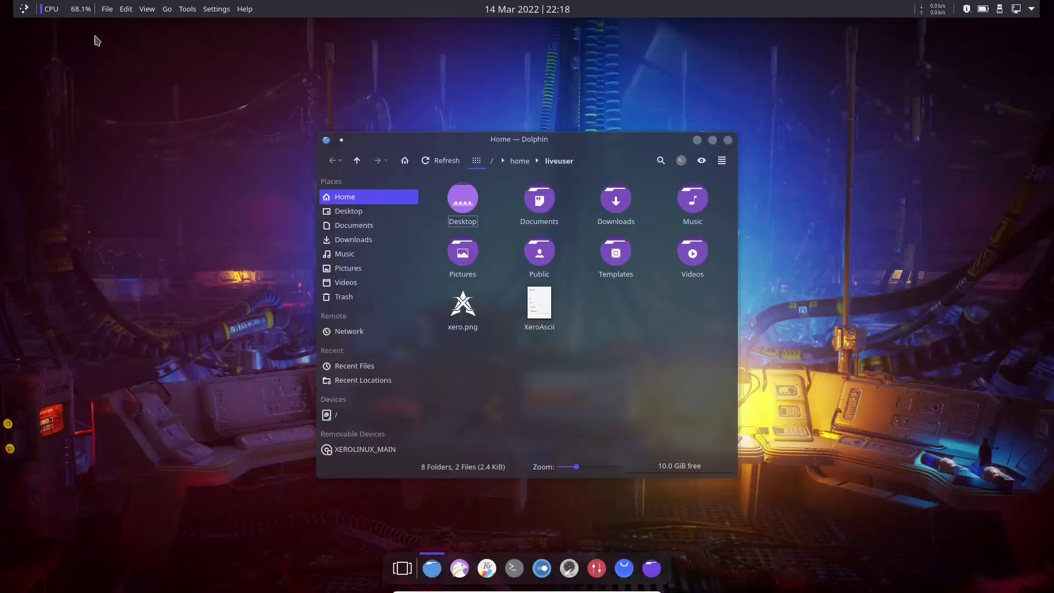
{"action": "left_click", "coordinate": [713, 141]}
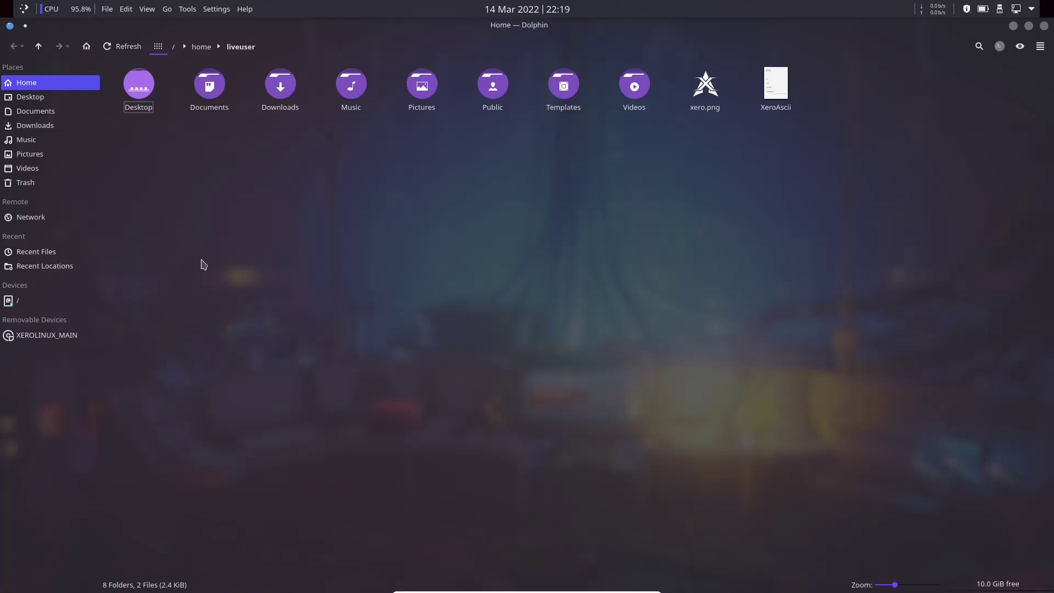
Close Dolphin, maximise Falkon, and search DuckDuckGo for 'ebuzz central'
{"action": "left_click", "coordinate": [1044, 26]}
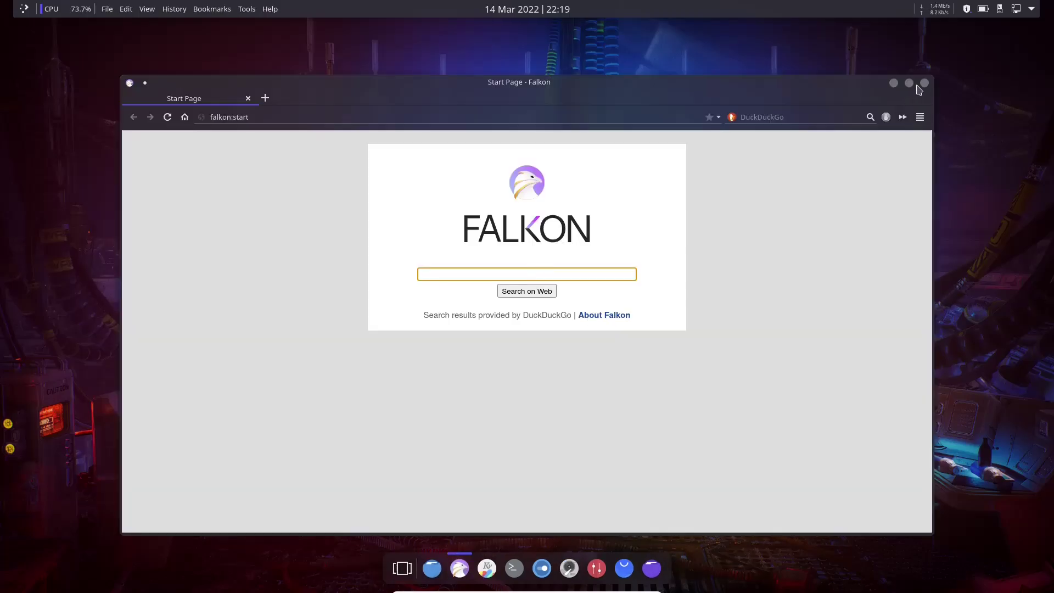
{"action": "left_click", "coordinate": [909, 84]}
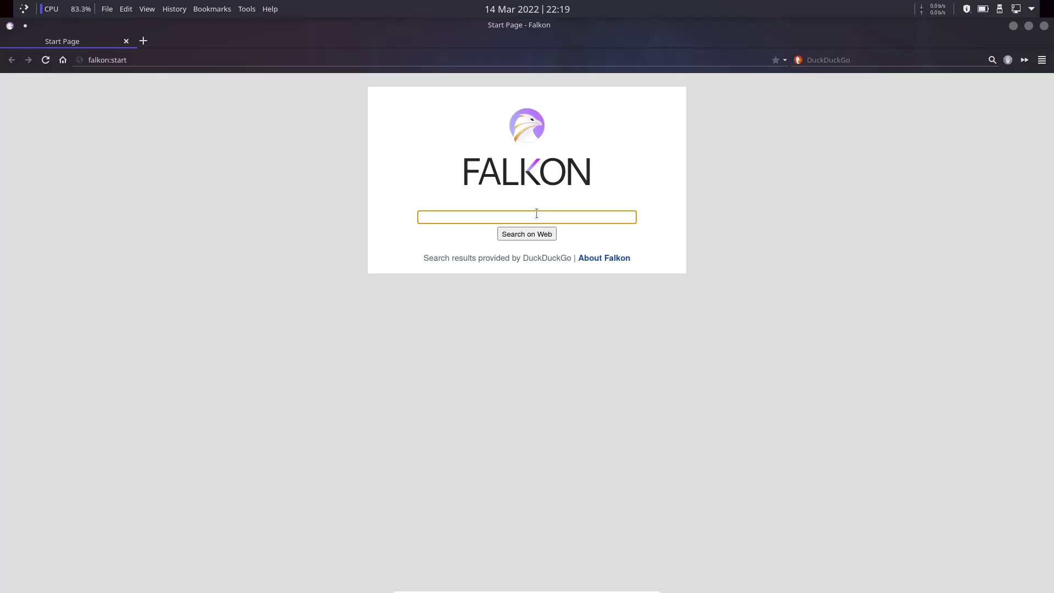
{"action": "type", "text": "ebuzz central"}
{"action": "key", "text": "Return"}
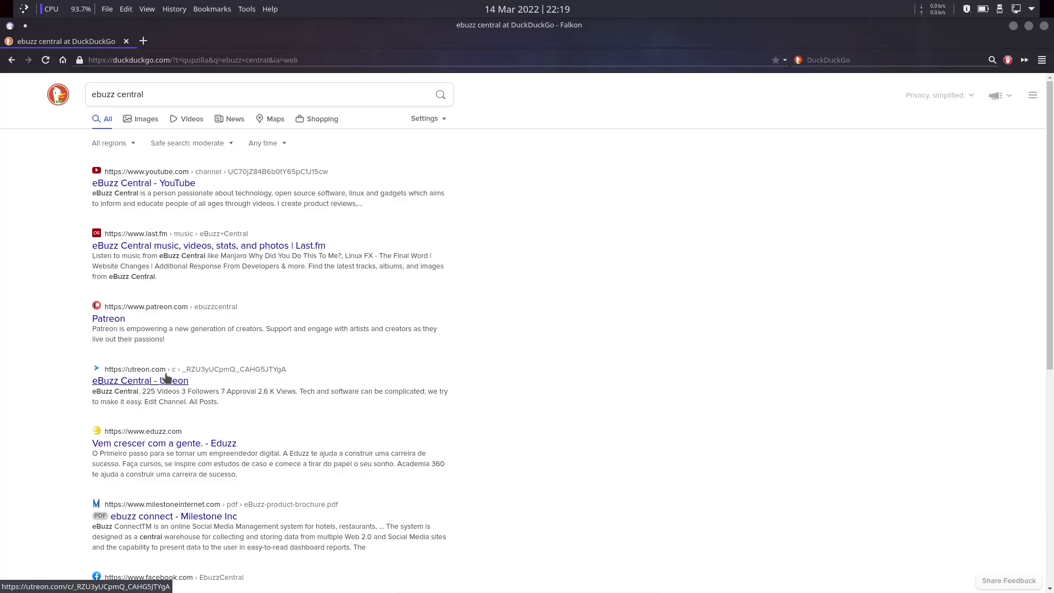
{"action": "scroll", "coordinate": [177, 385], "scroll_direction": "down", "scroll_amount": 3}
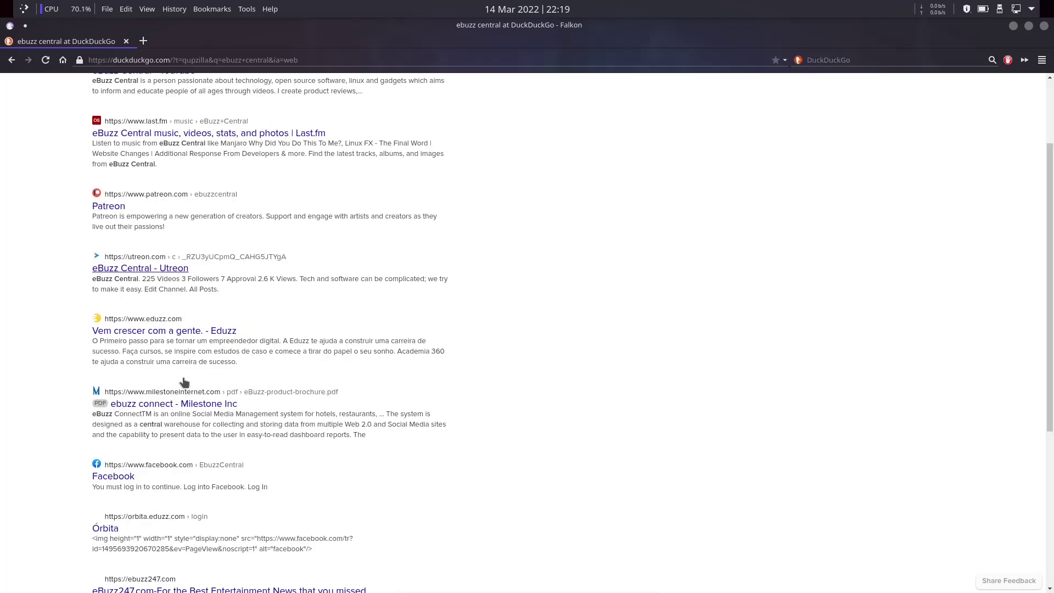
{"action": "scroll", "coordinate": [181, 379], "scroll_direction": "up", "scroll_amount": 3}
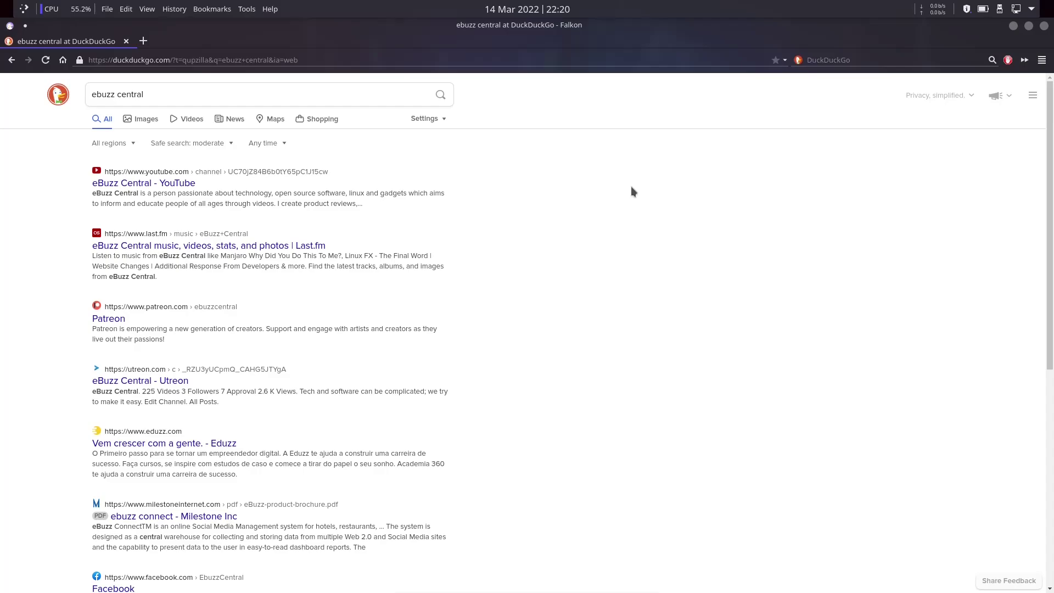
Close Falkon and launch Konsole from the dock in a maximised window
{"action": "left_click", "coordinate": [1044, 27]}
{"action": "mouse_move", "coordinate": [489, 562]}
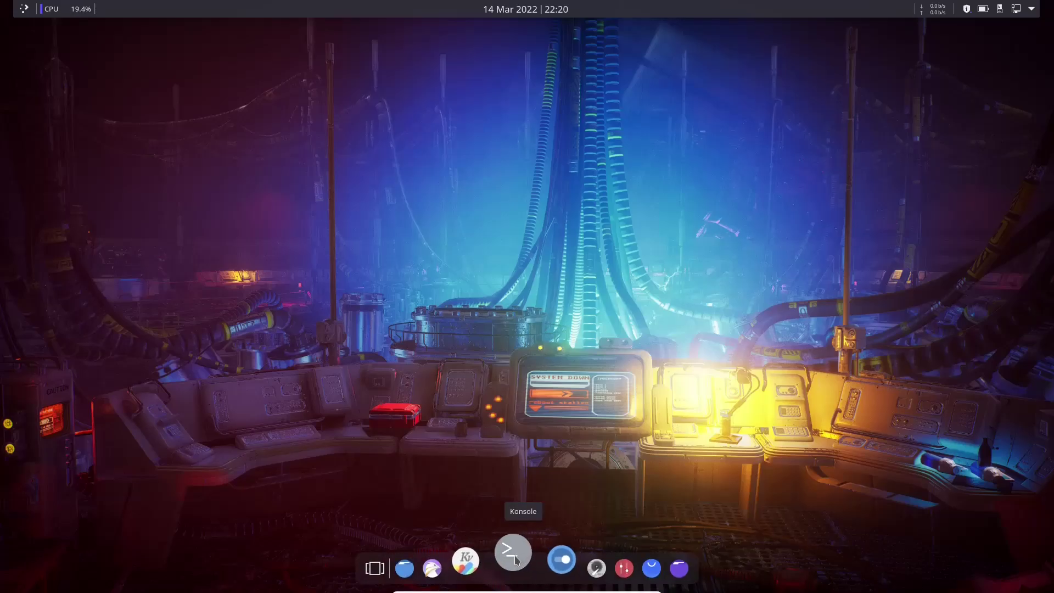
{"action": "left_click", "coordinate": [514, 555]}
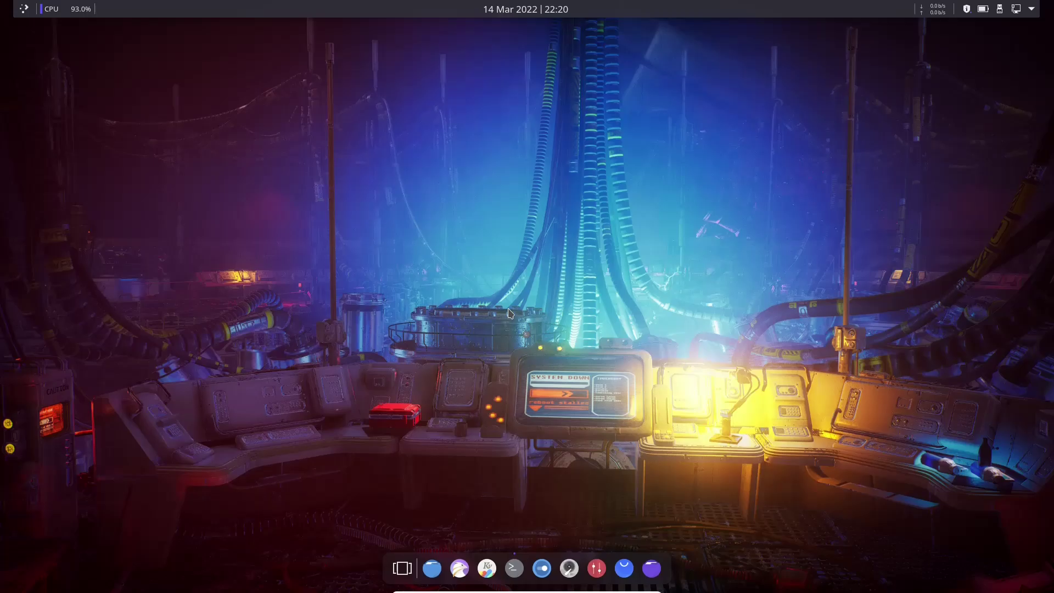
{"action": "left_click", "coordinate": [752, 187]}
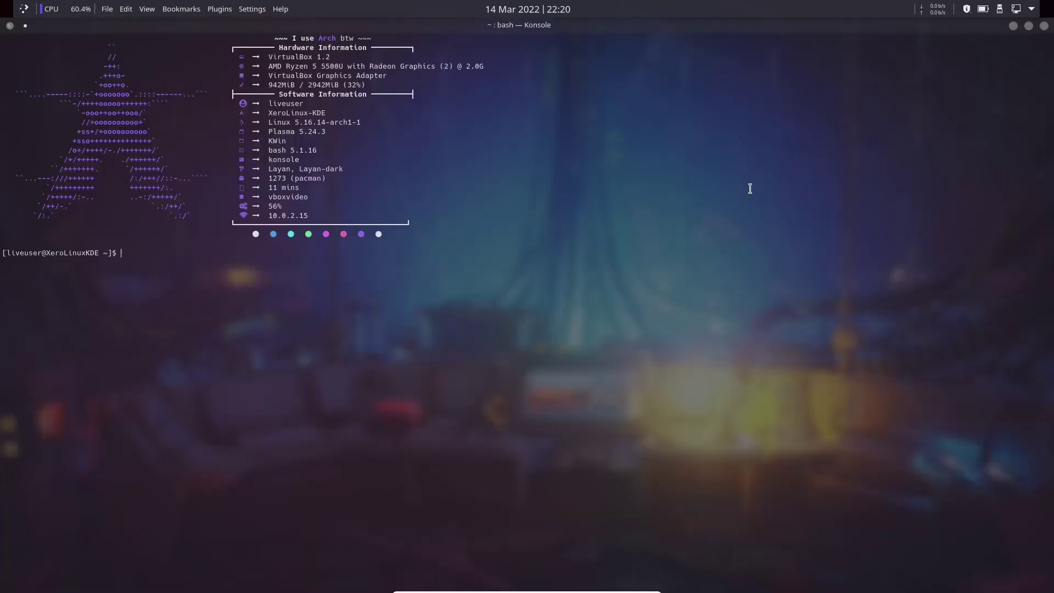
Run htop, which is not installed, then run top to show the live process table
{"action": "type", "text": "htop"}
{"action": "key", "text": "Return"}
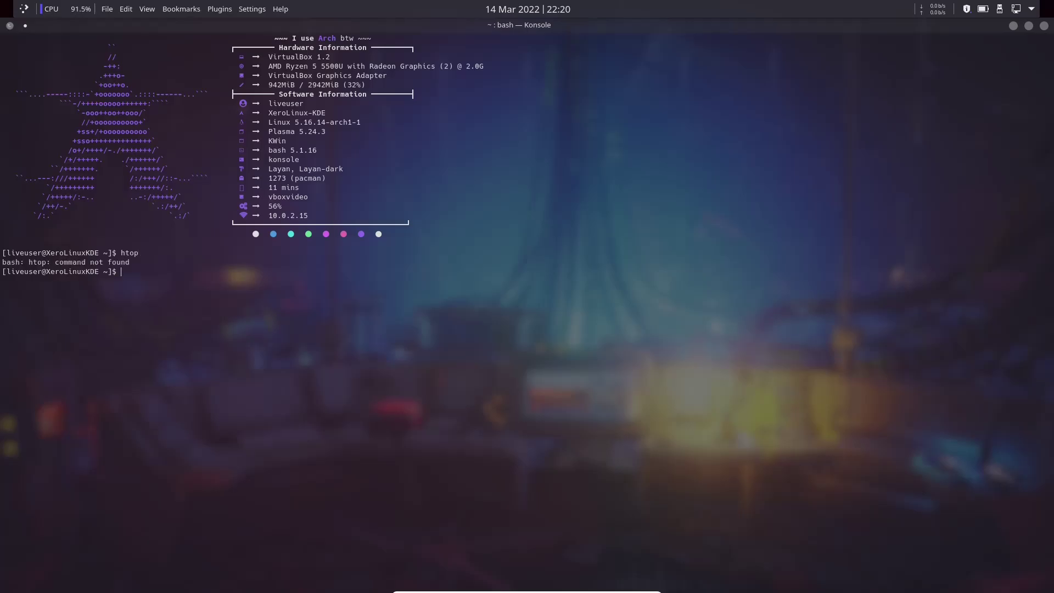
{"action": "type", "text": "top"}
{"action": "key", "text": "Return"}
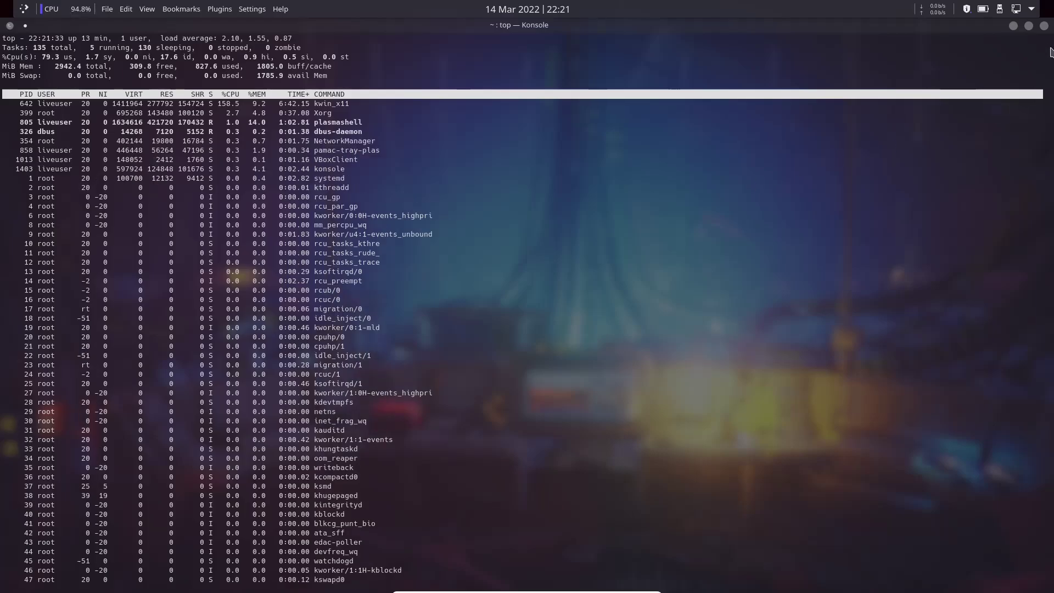
Close Konsole and open Add/Remove Software (Pamac) maximised
{"action": "left_click", "coordinate": [1044, 26]}
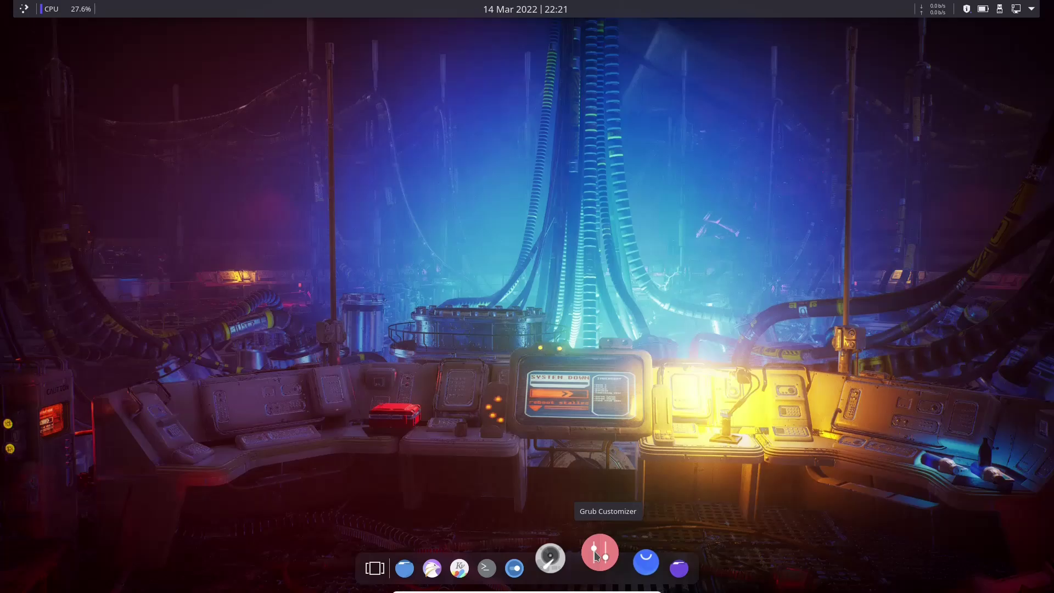
{"action": "left_click", "coordinate": [625, 554]}
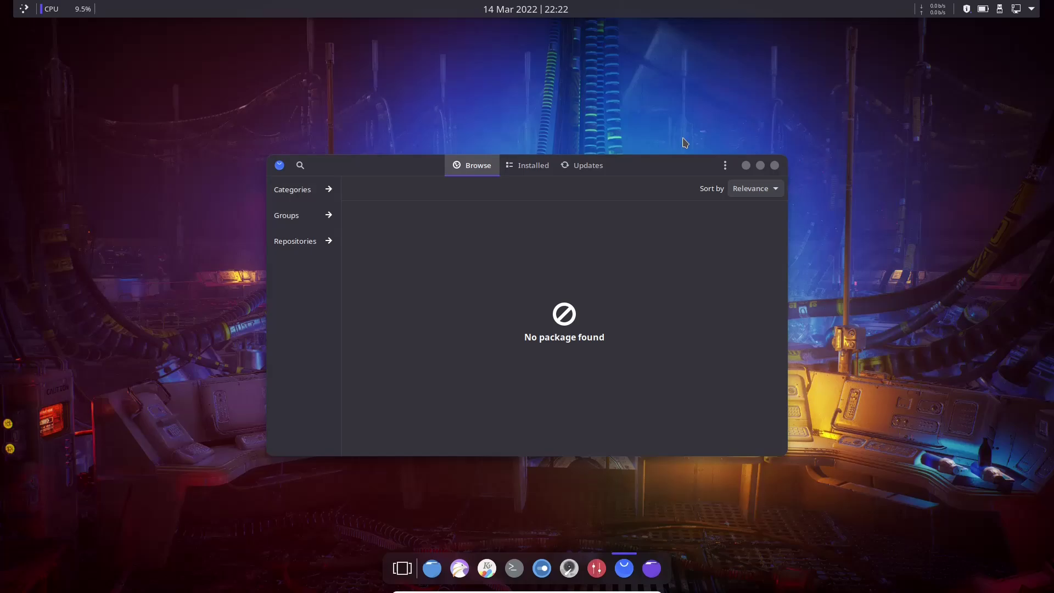
{"action": "left_click", "coordinate": [760, 165]}
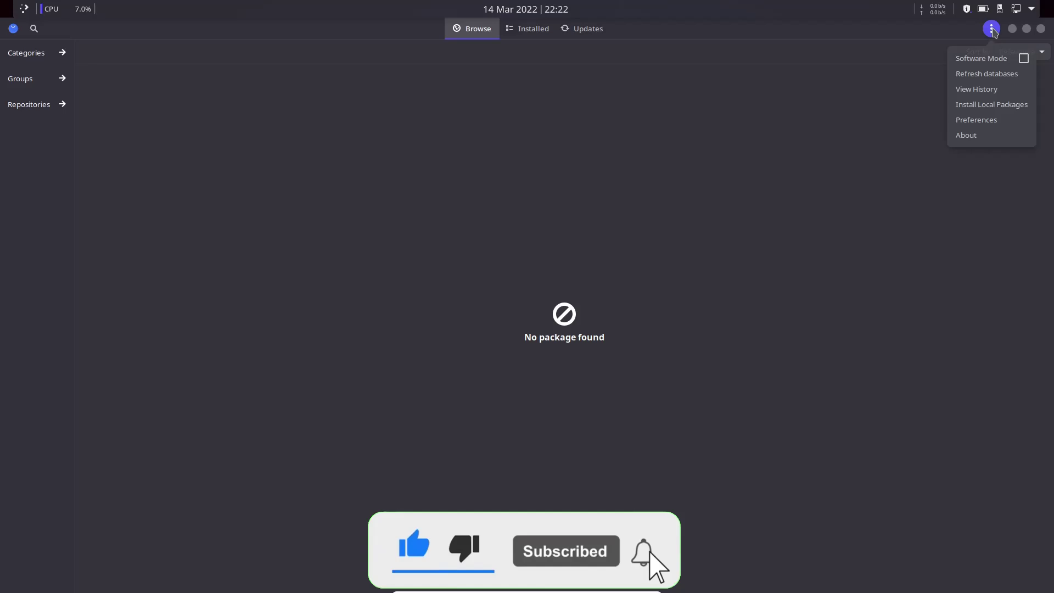
Enable AUR support in Pamac's Third Party preferences, toggling Flatpak on and back off
{"action": "left_click", "coordinate": [986, 120]}
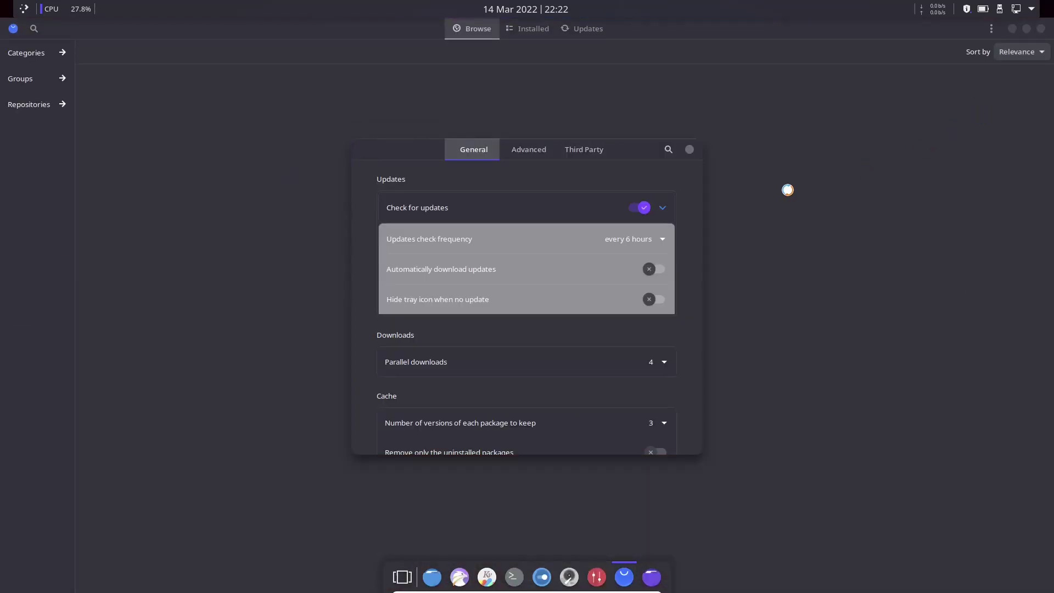
{"action": "left_click", "coordinate": [584, 149]}
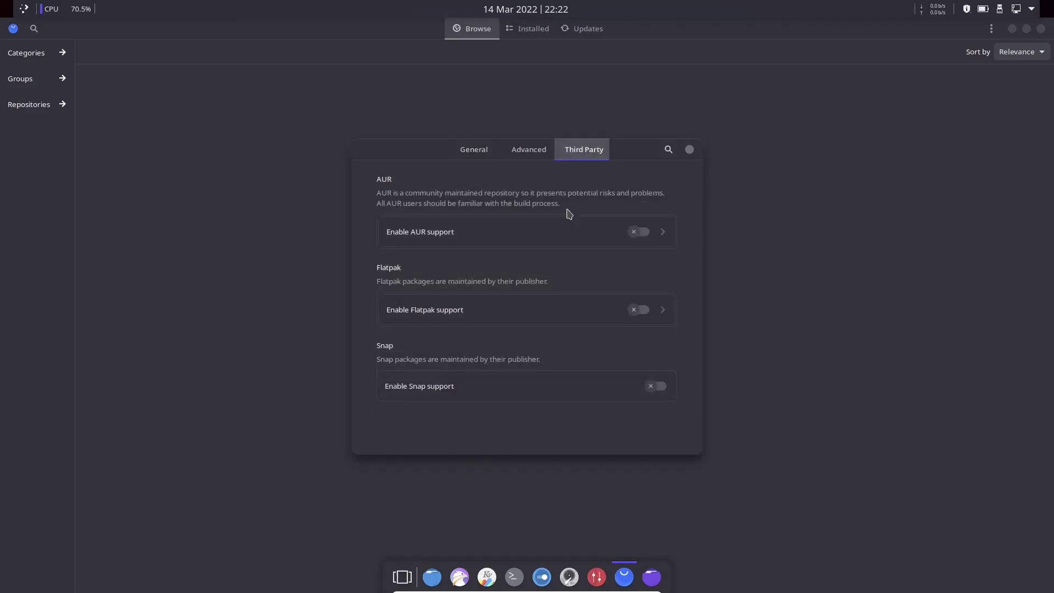
{"action": "left_click", "coordinate": [643, 231]}
{"action": "scroll", "coordinate": [516, 250], "scroll_direction": "down", "scroll_amount": 3}
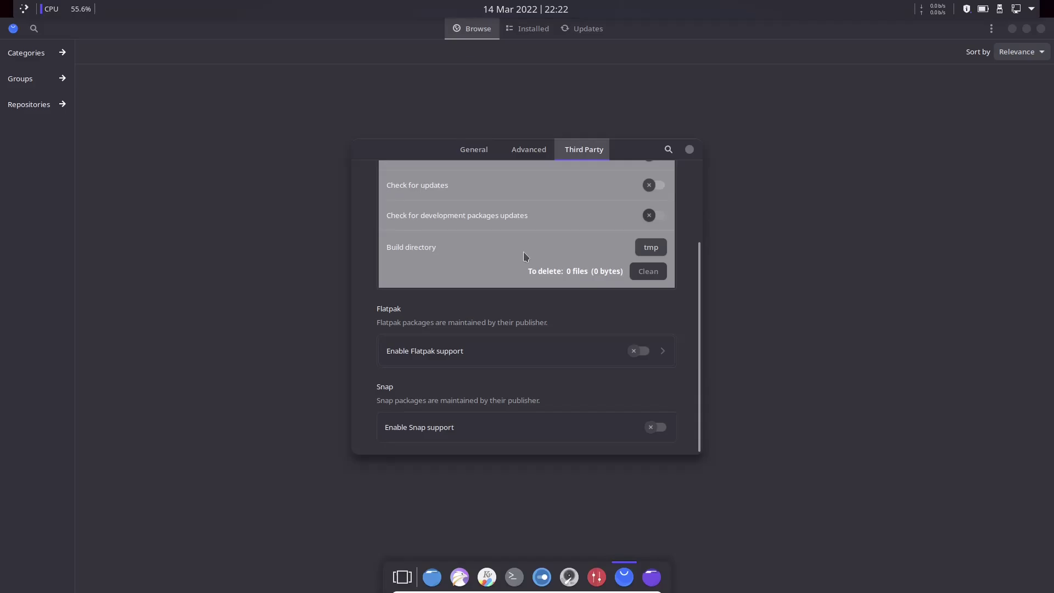
{"action": "left_click", "coordinate": [646, 352]}
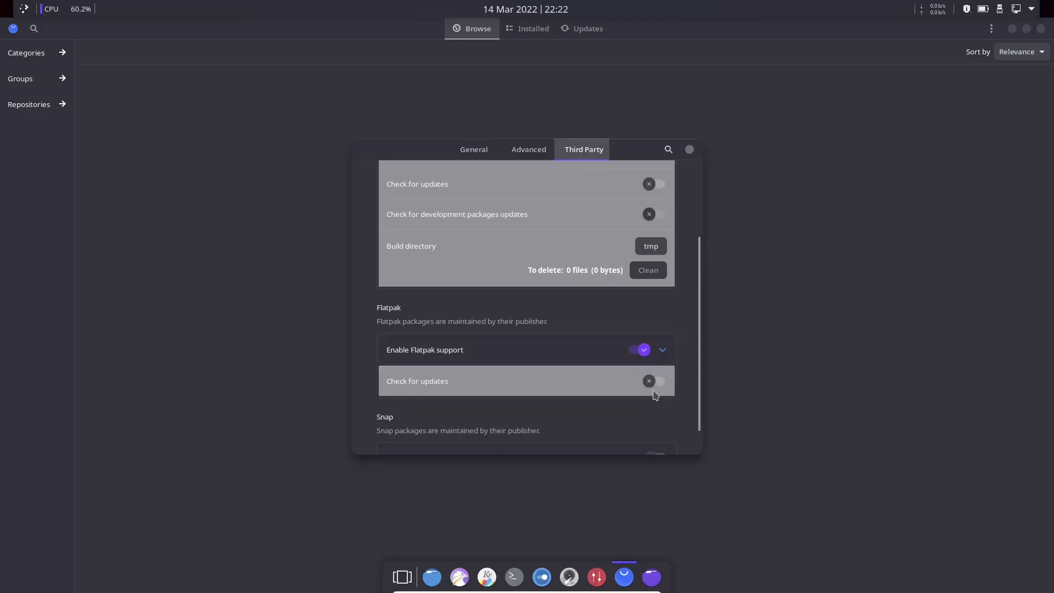
{"action": "left_click", "coordinate": [639, 350]}
Review the General preferences: updates checked every 6 hours, 4 parallel downloads
{"action": "scroll", "coordinate": [552, 303], "scroll_direction": "up", "scroll_amount": 3}
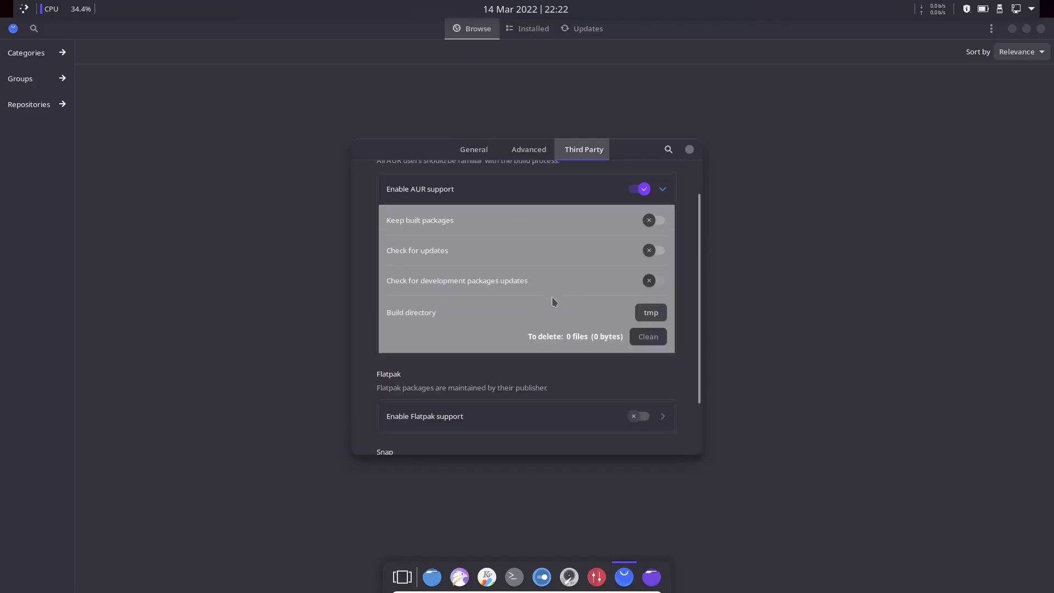
{"action": "left_click", "coordinate": [480, 152]}
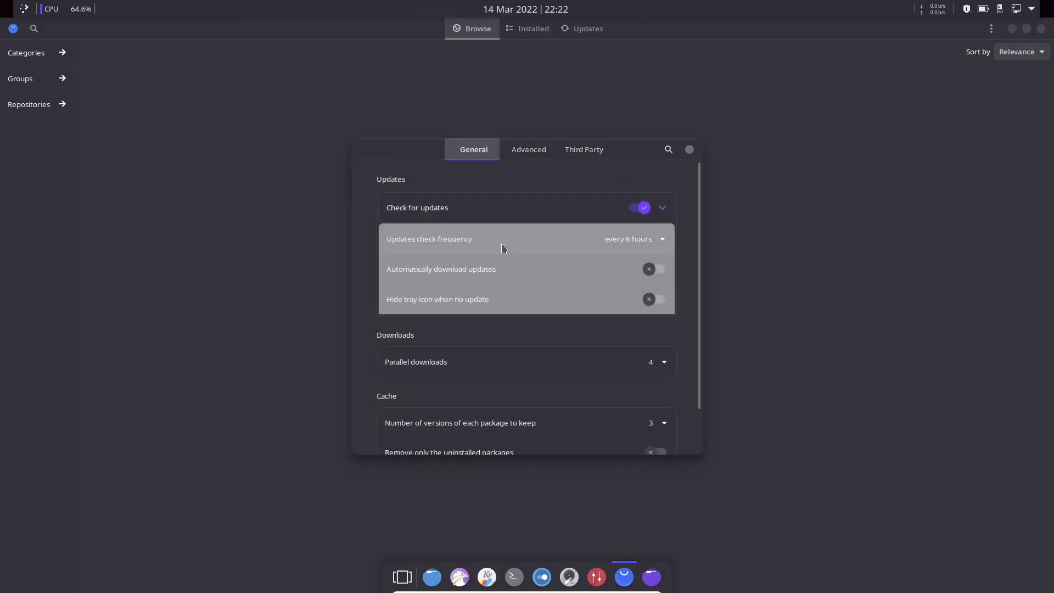
{"action": "scroll", "coordinate": [501, 246], "scroll_direction": "down", "scroll_amount": 2}
{"action": "scroll", "coordinate": [500, 241], "scroll_direction": "up", "scroll_amount": 2}
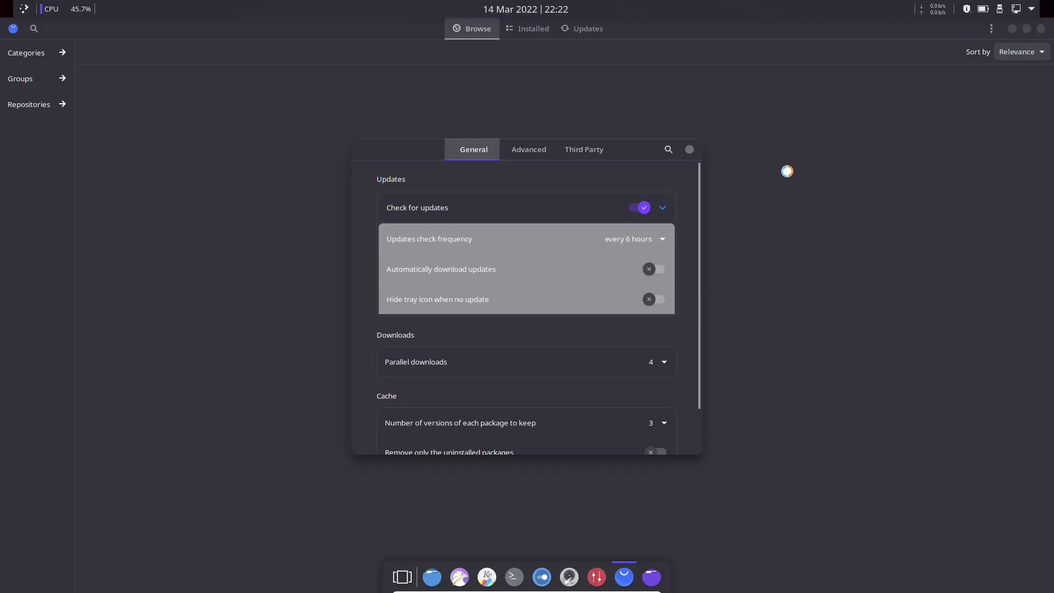
Close preferences and search packages for 'obs', filtered to AUR results
{"action": "left_click", "coordinate": [689, 150]}
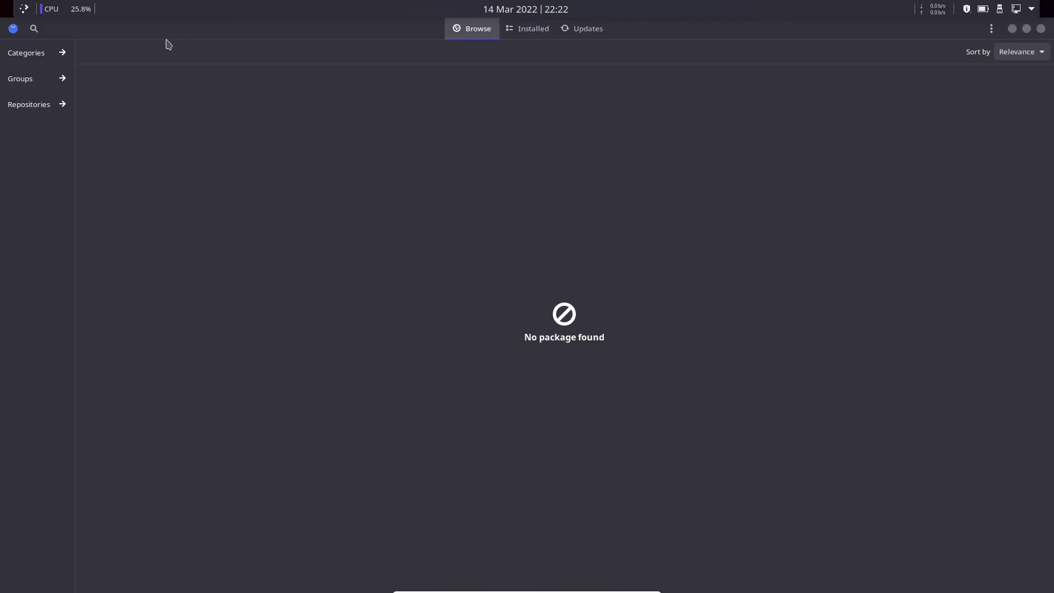
{"action": "left_click", "coordinate": [33, 28]}
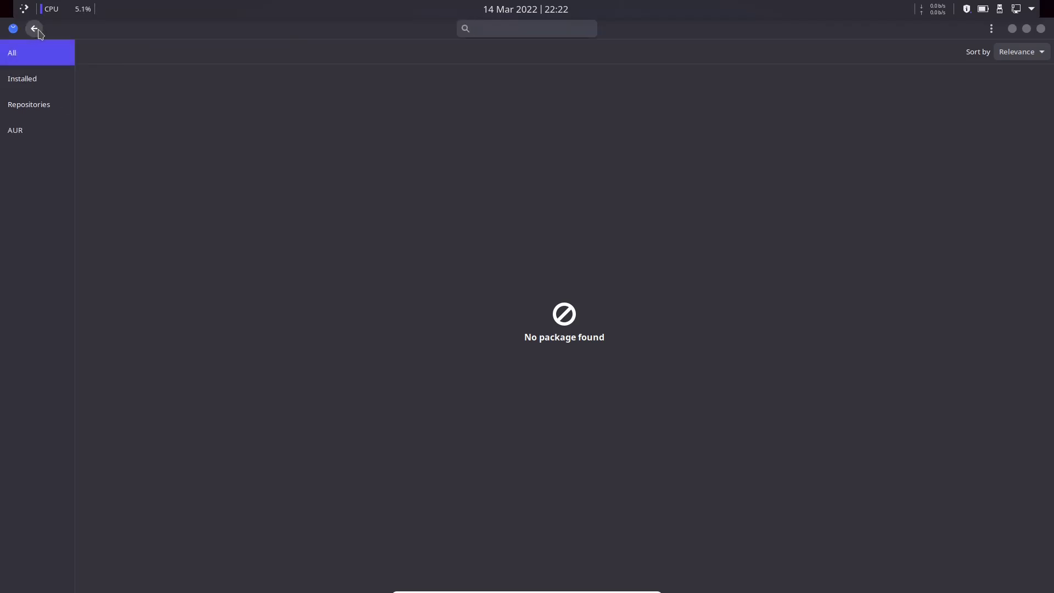
{"action": "left_click", "coordinate": [36, 29]}
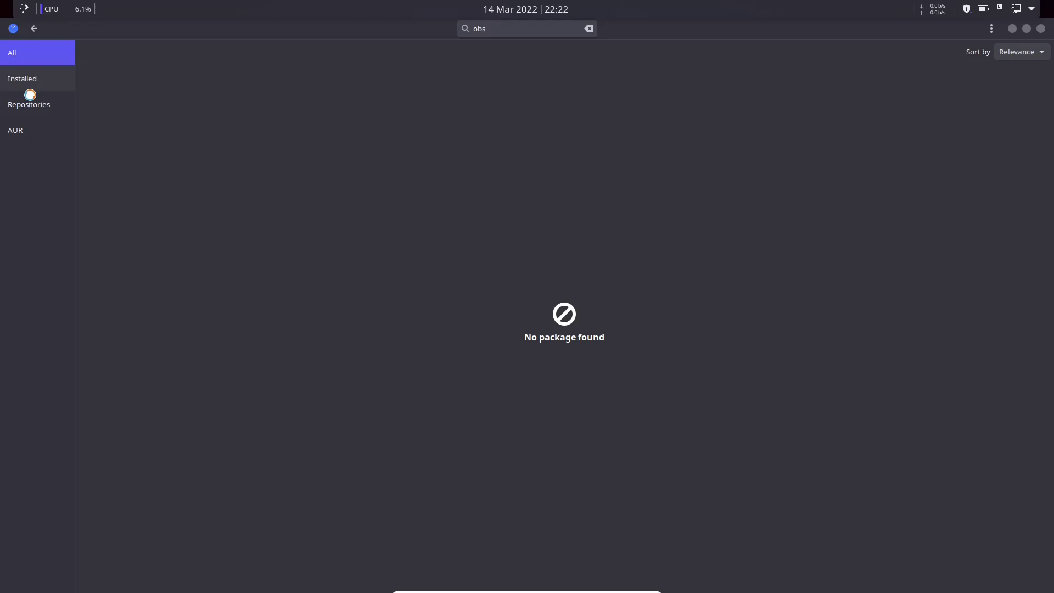
{"action": "left_click", "coordinate": [16, 130]}
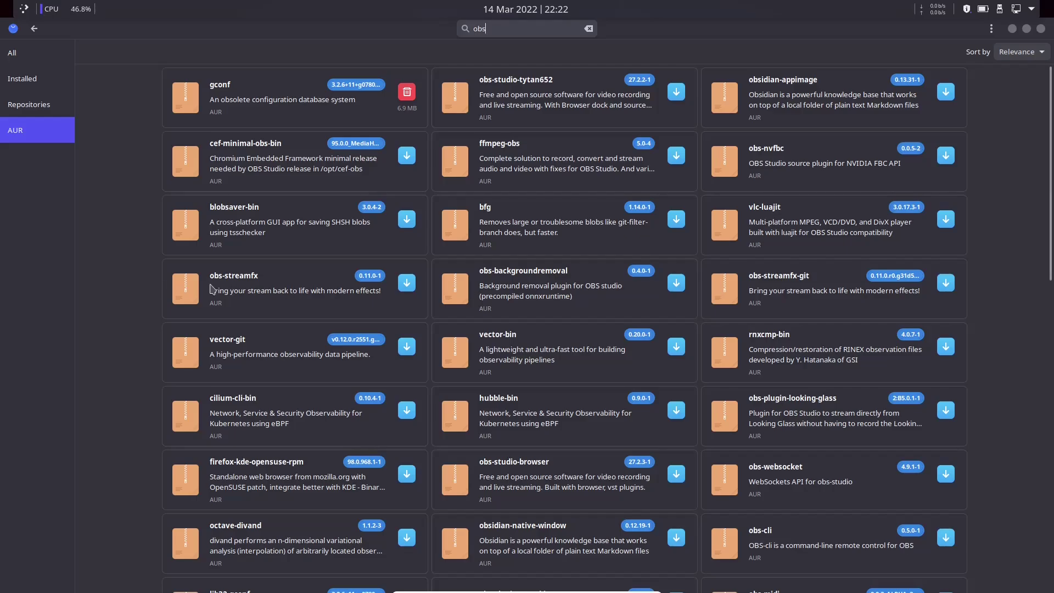
Scroll through the AUR 'obs' results, then go back to the Browse view
{"action": "scroll", "coordinate": [300, 275], "scroll_direction": "down", "scroll_amount": 5}
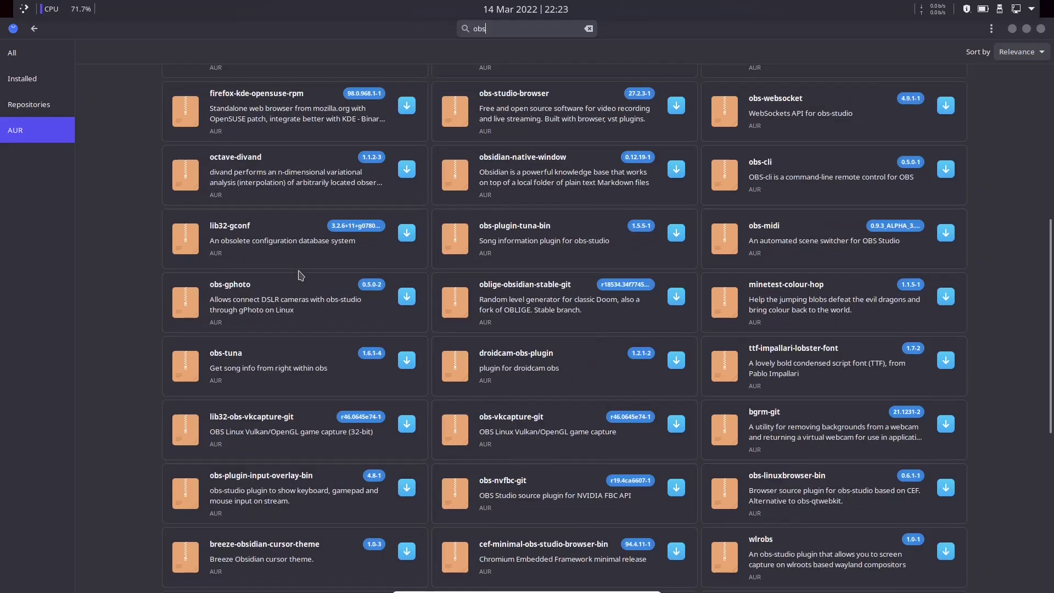
{"action": "scroll", "coordinate": [300, 275], "scroll_direction": "down", "scroll_amount": 2}
{"action": "scroll", "coordinate": [297, 258], "scroll_direction": "up", "scroll_amount": 7}
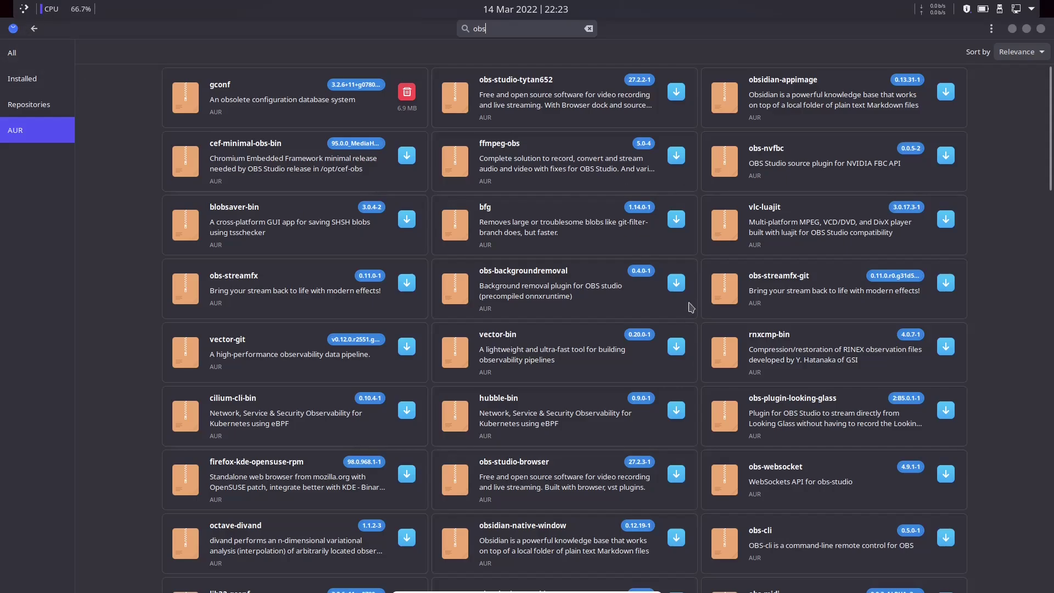
{"action": "scroll", "coordinate": [691, 264], "scroll_direction": "down", "scroll_amount": 5}
{"action": "scroll", "coordinate": [692, 263], "scroll_direction": "up", "scroll_amount": 5}
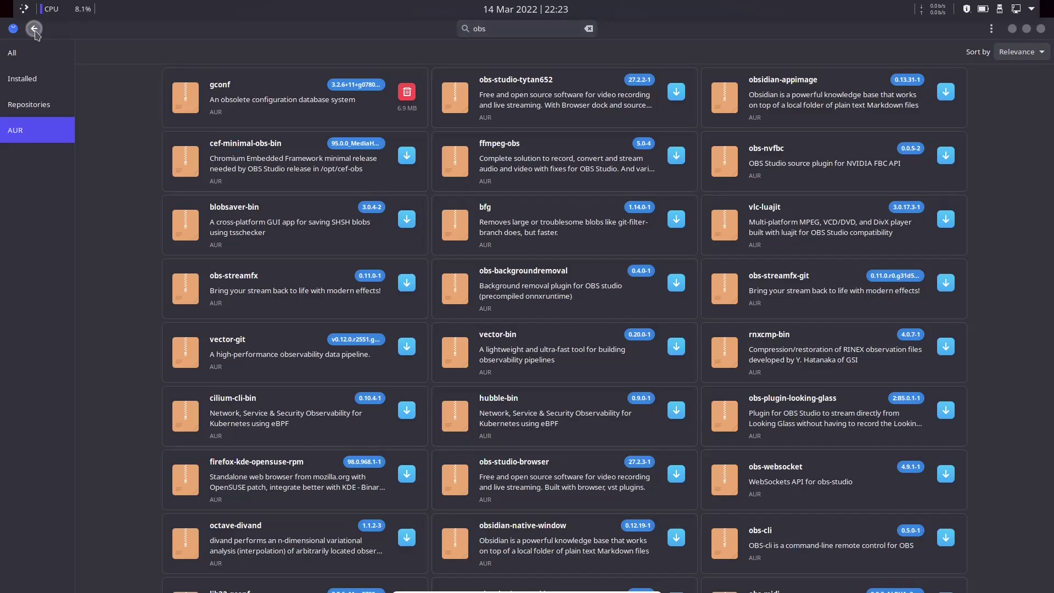
{"action": "left_click", "coordinate": [34, 30]}
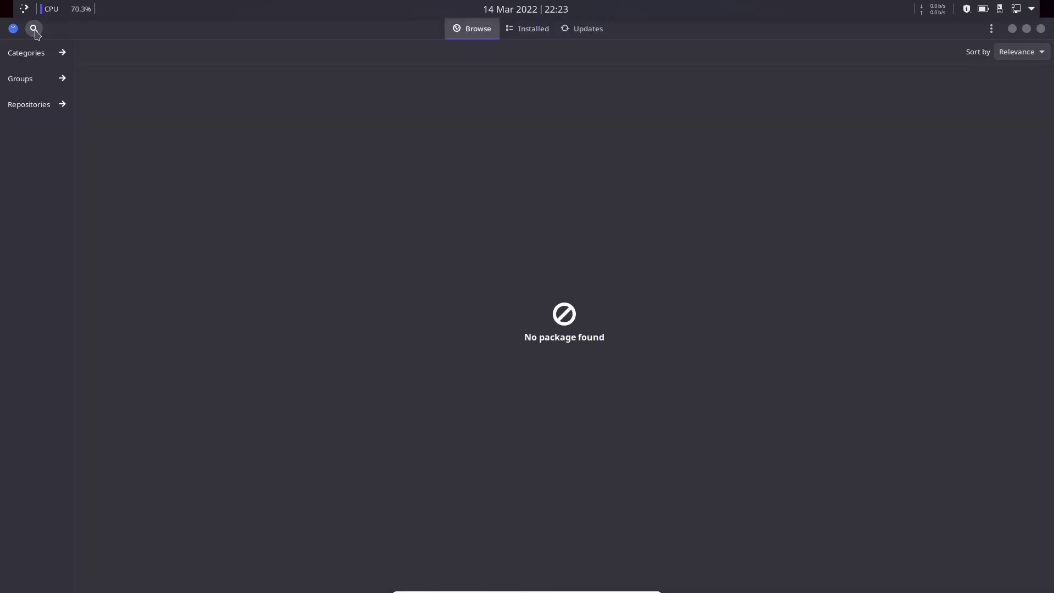
Close Pamac, open Thunar on the liveuser home folder, then close it
{"action": "left_click", "coordinate": [1042, 29]}
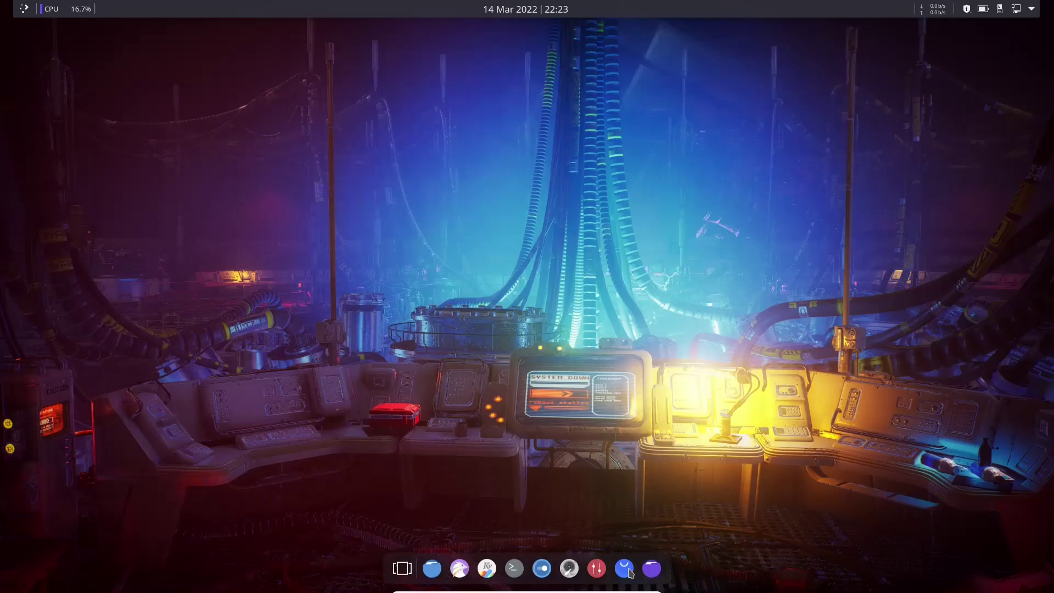
{"action": "left_click", "coordinate": [659, 563]}
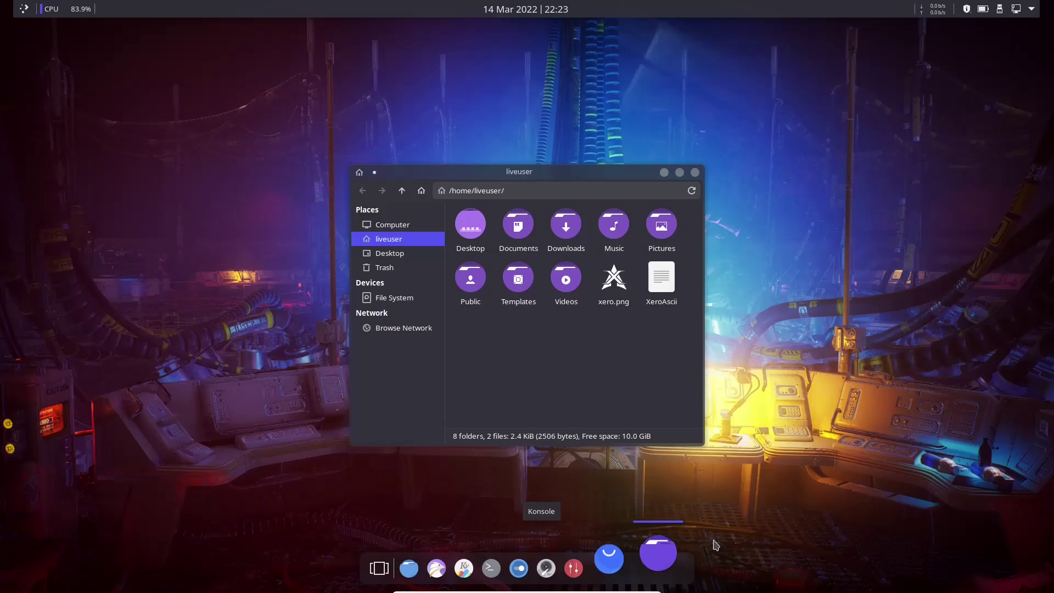
{"action": "left_click", "coordinate": [695, 173]}
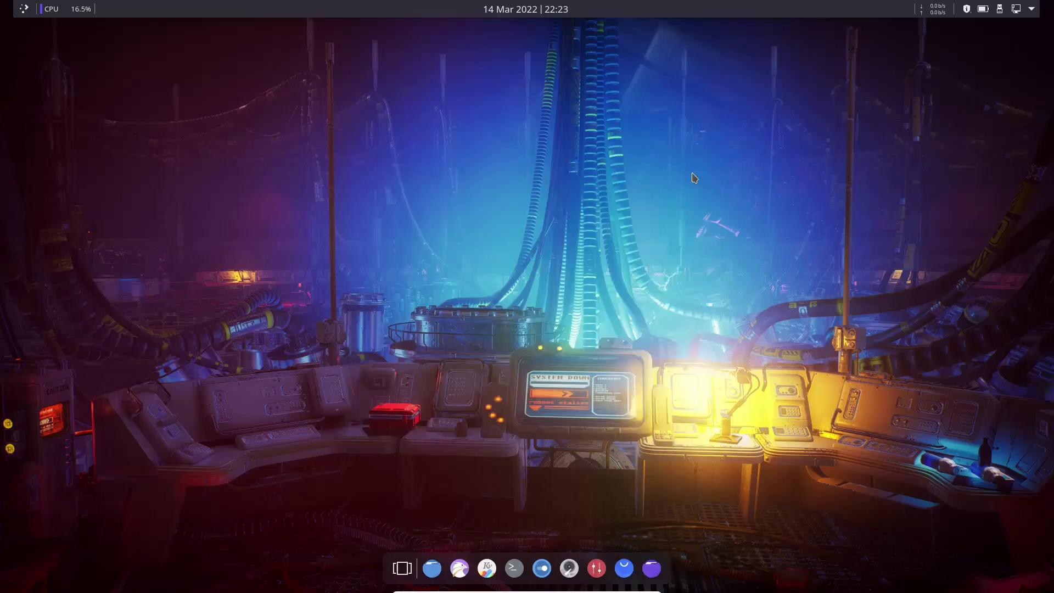
Open the app launcher and browse the Development, Graphics, Multimedia, Office and Settings submenus
{"action": "left_click", "coordinate": [24, 10]}
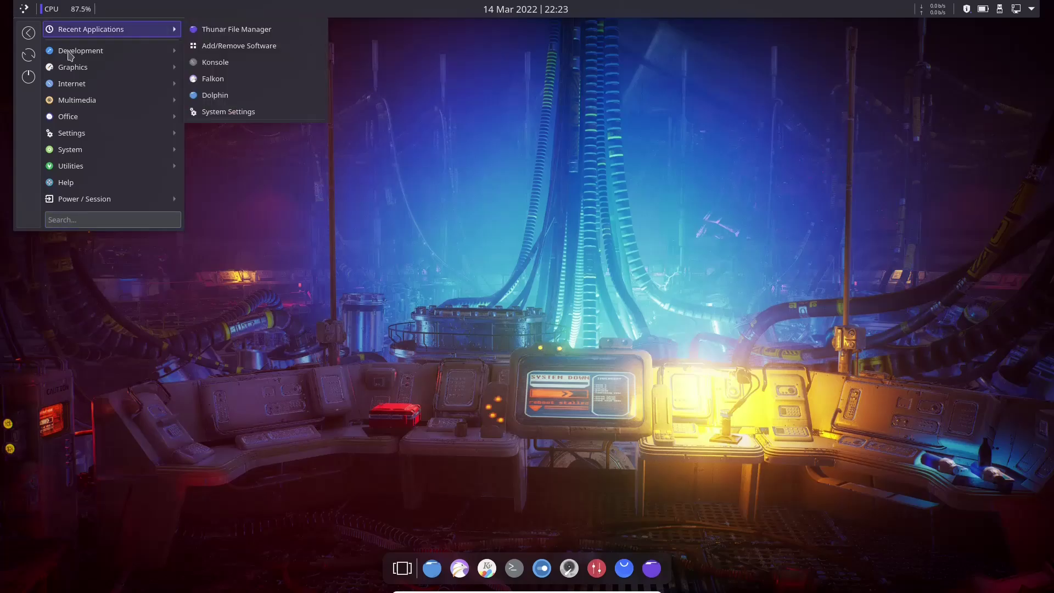
{"action": "mouse_move", "coordinate": [70, 55]}
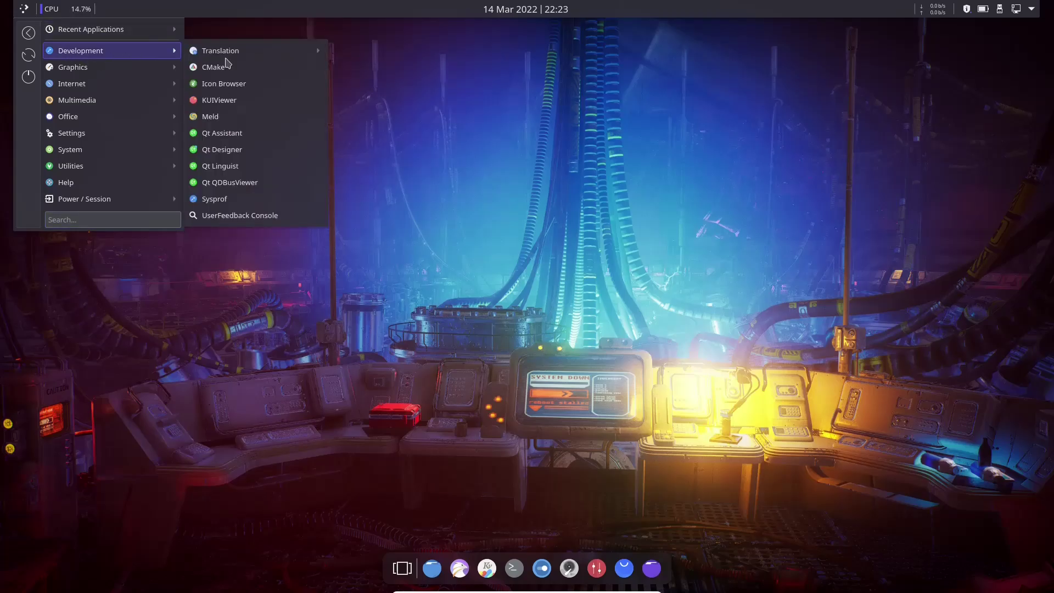
{"action": "mouse_move", "coordinate": [226, 55]}
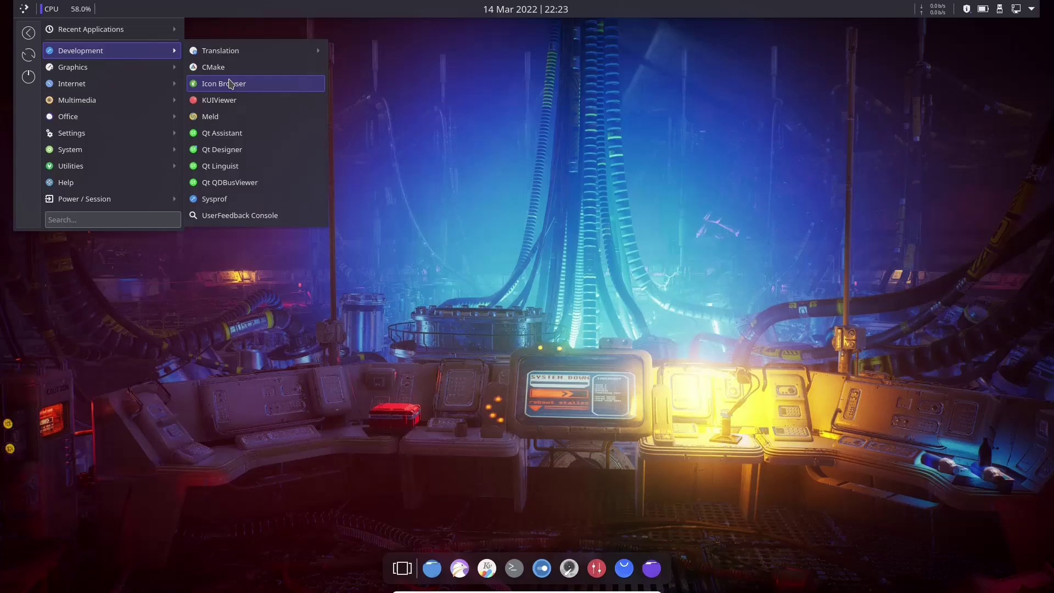
{"action": "mouse_move", "coordinate": [130, 69]}
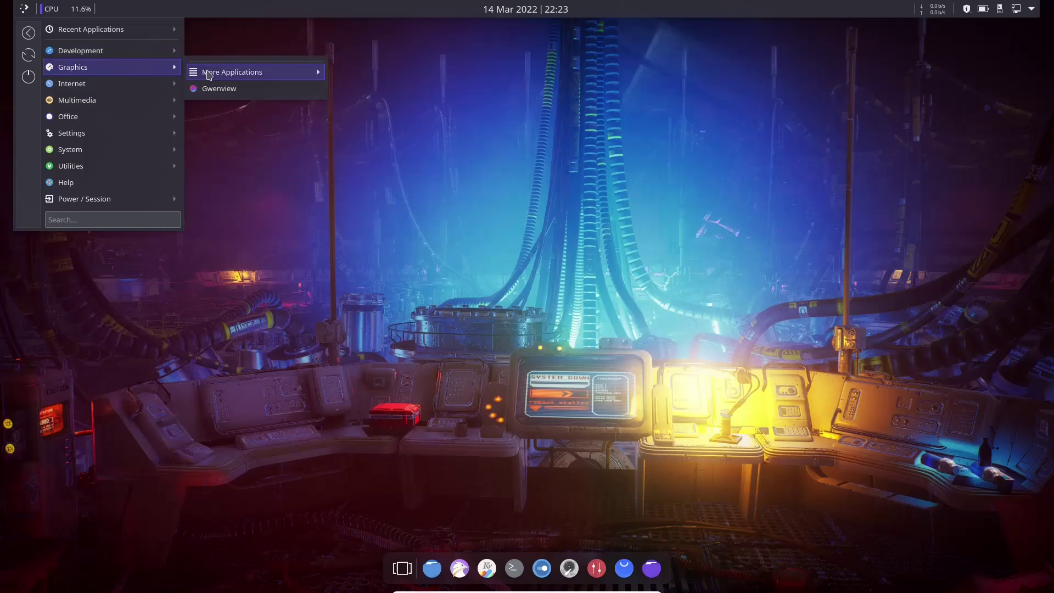
{"action": "mouse_move", "coordinate": [209, 75]}
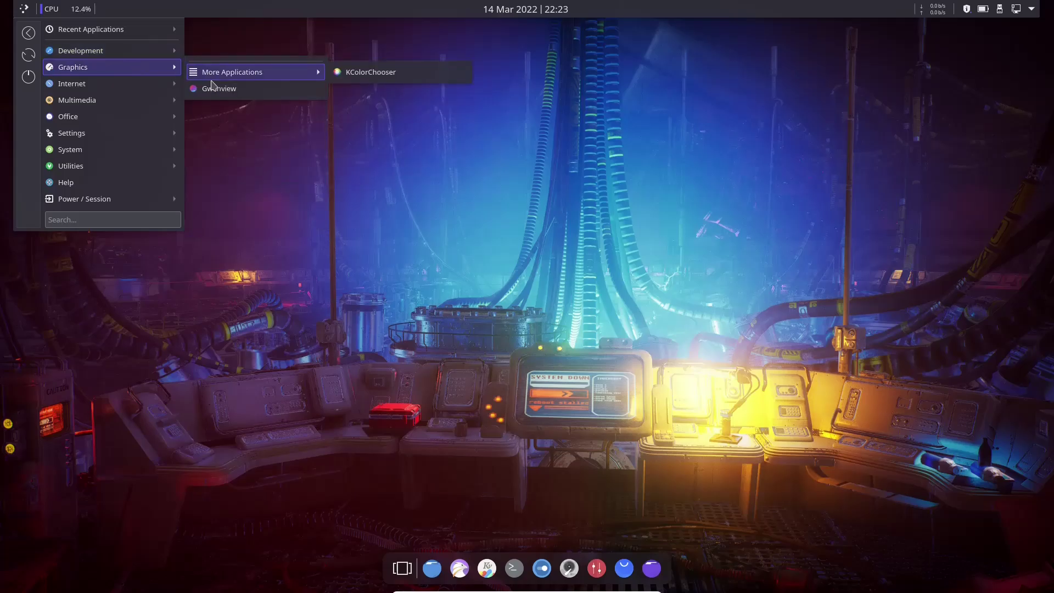
{"action": "mouse_move", "coordinate": [74, 87]}
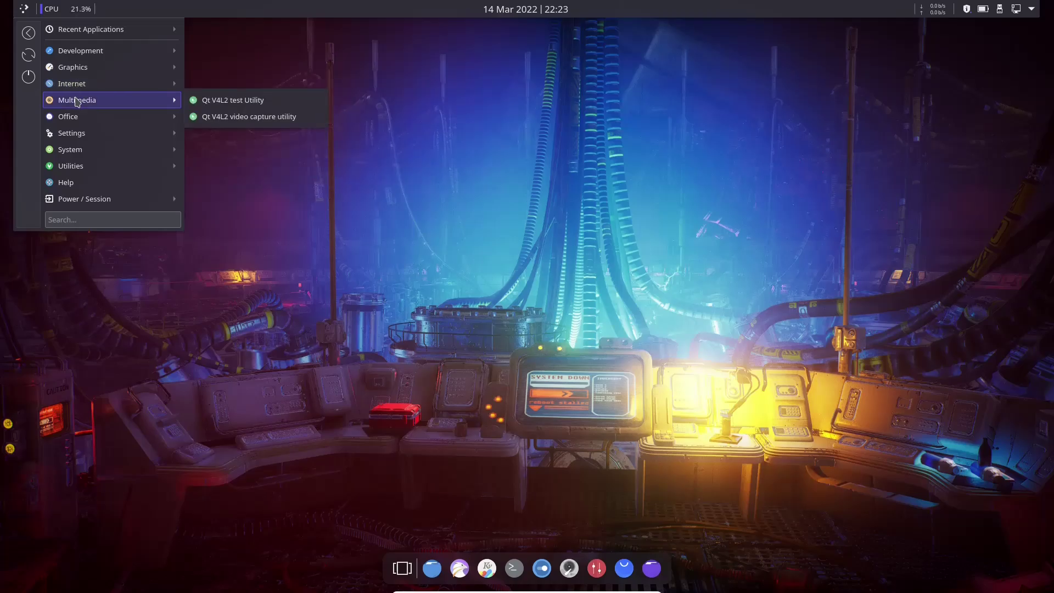
{"action": "mouse_move", "coordinate": [78, 121]}
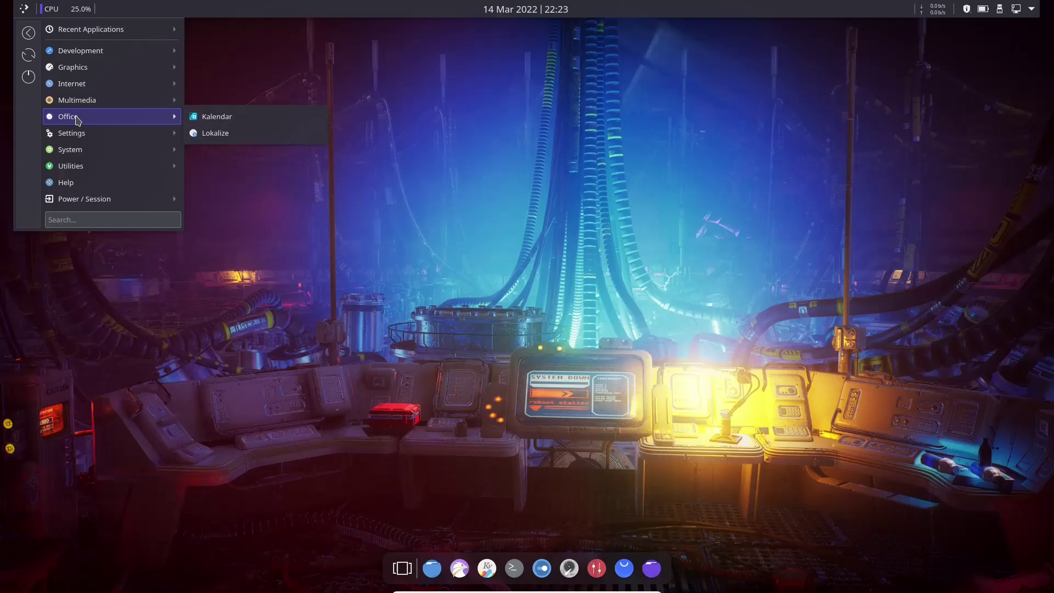
{"action": "mouse_move", "coordinate": [80, 142]}
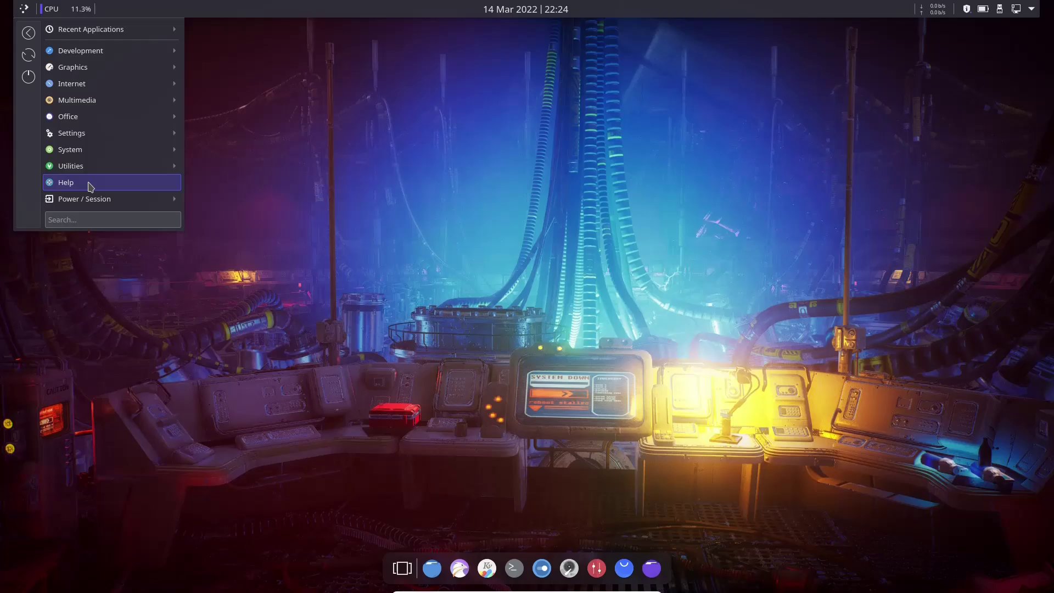
Dismiss the application menu by clicking the desktop
{"action": "left_click", "coordinate": [400, 187]}
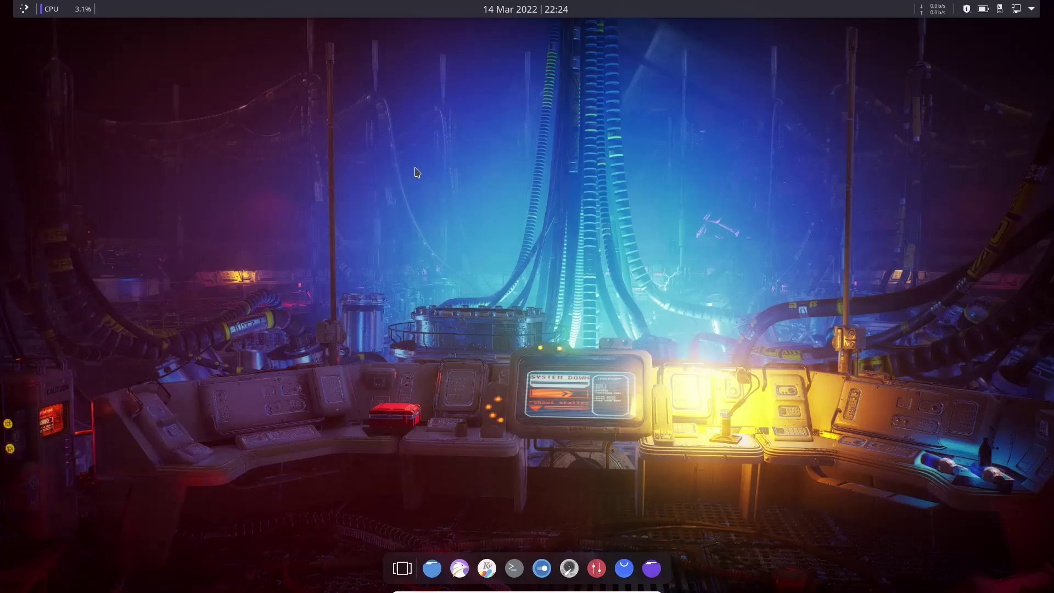